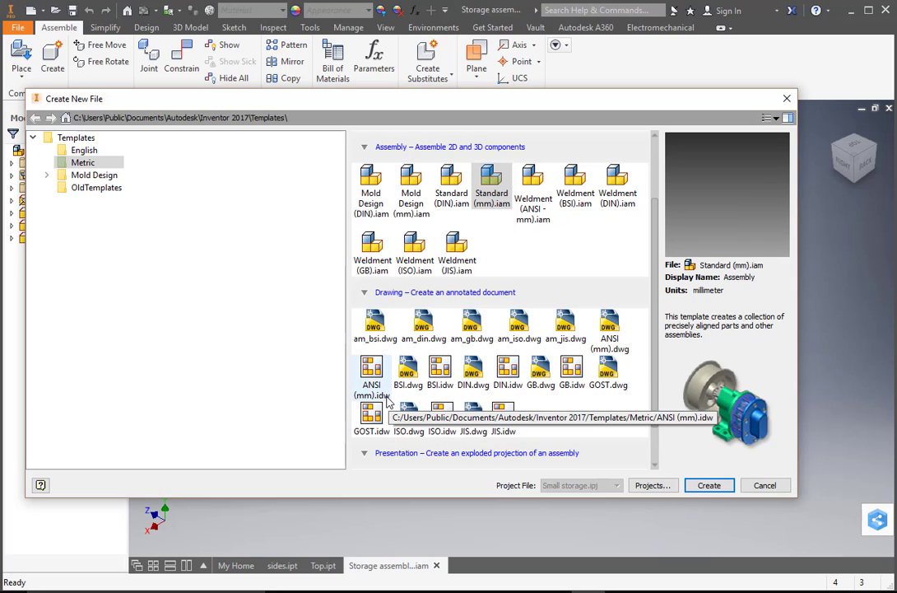
Create a new drawing from the metric ANSI (mm).idw template.
{"action": "left_click", "coordinate": [372, 375]}
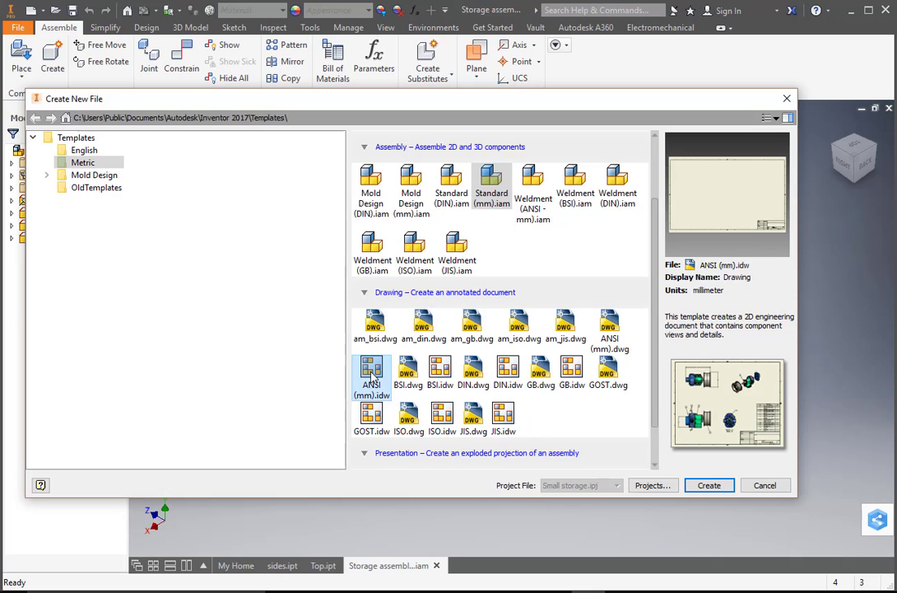
{"action": "left_click", "coordinate": [710, 486]}
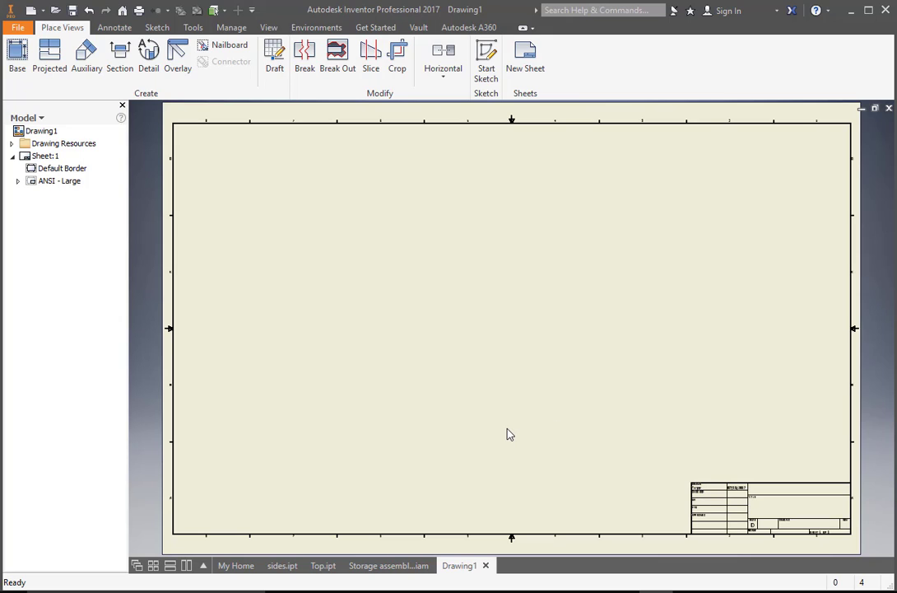
Change the size of Sheet:1 to A4, keeping the landscape orientation.
{"action": "right_click", "coordinate": [26, 156]}
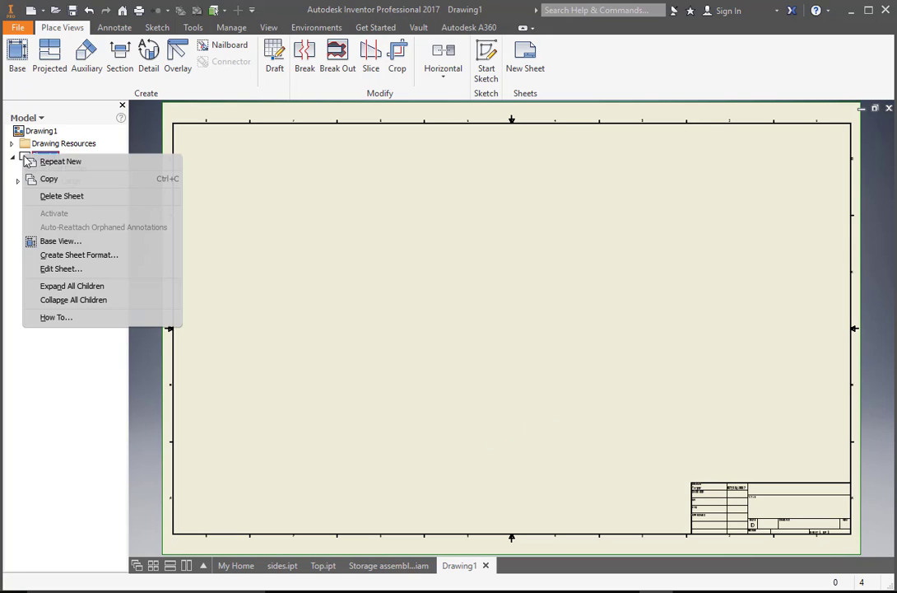
{"action": "left_click", "coordinate": [59, 270]}
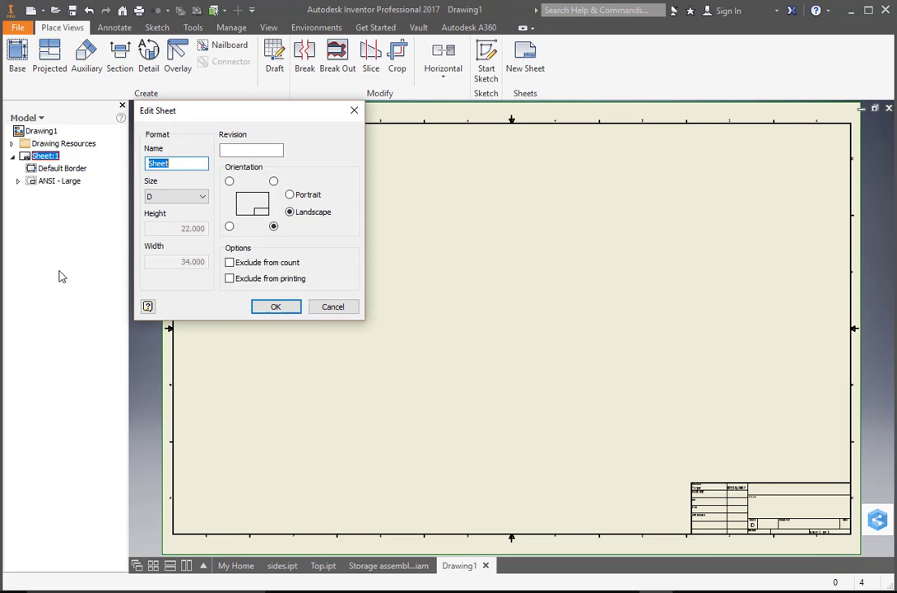
{"action": "left_click", "coordinate": [202, 197]}
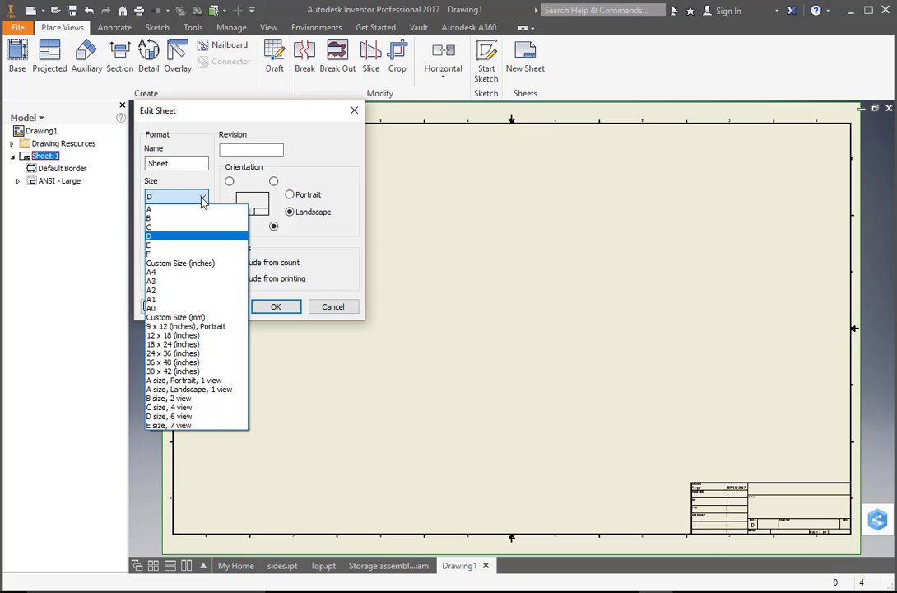
{"action": "left_click", "coordinate": [181, 276]}
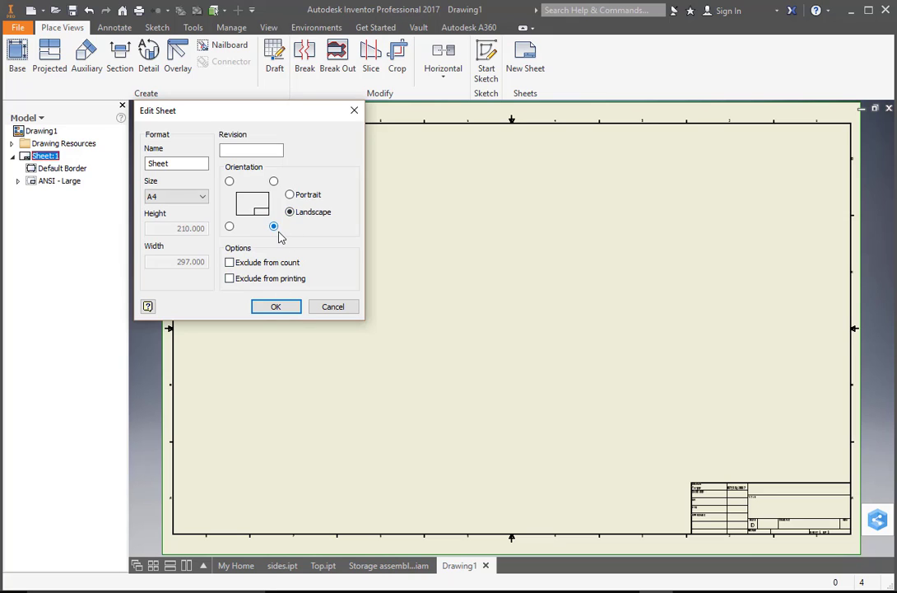
{"action": "left_click", "coordinate": [278, 308]}
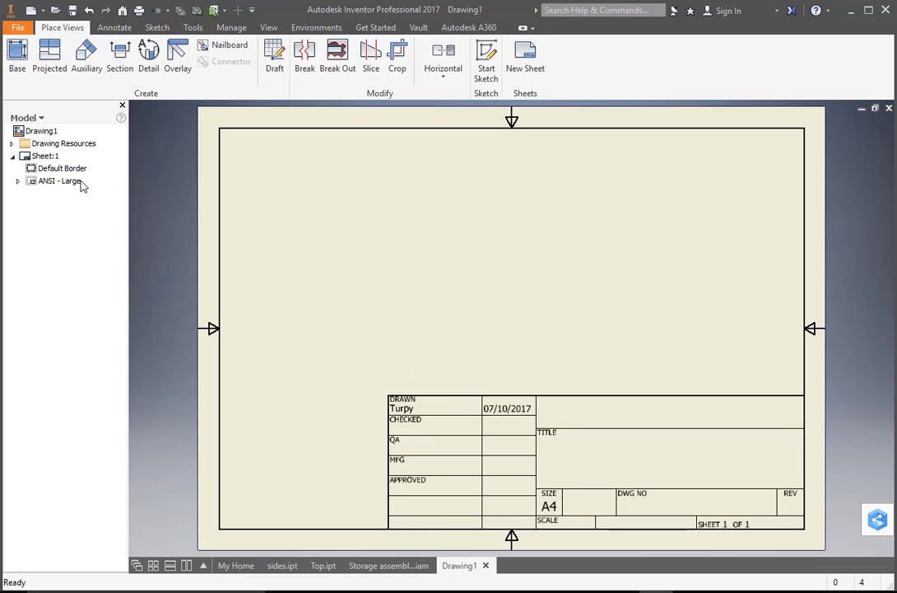
{"action": "right_click", "coordinate": [31, 183]}
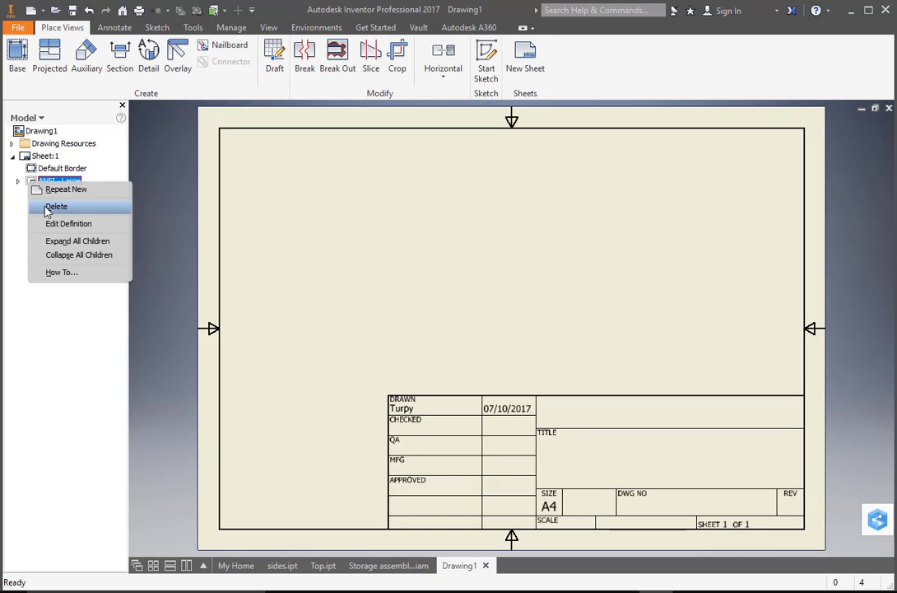
{"action": "left_click", "coordinate": [54, 206]}
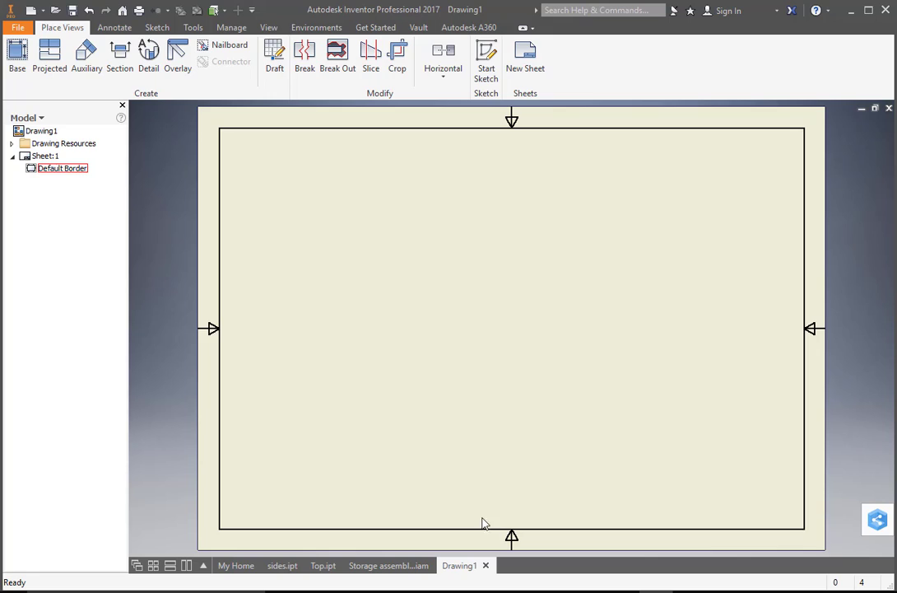
{"action": "key", "text": "ctrl+z"}
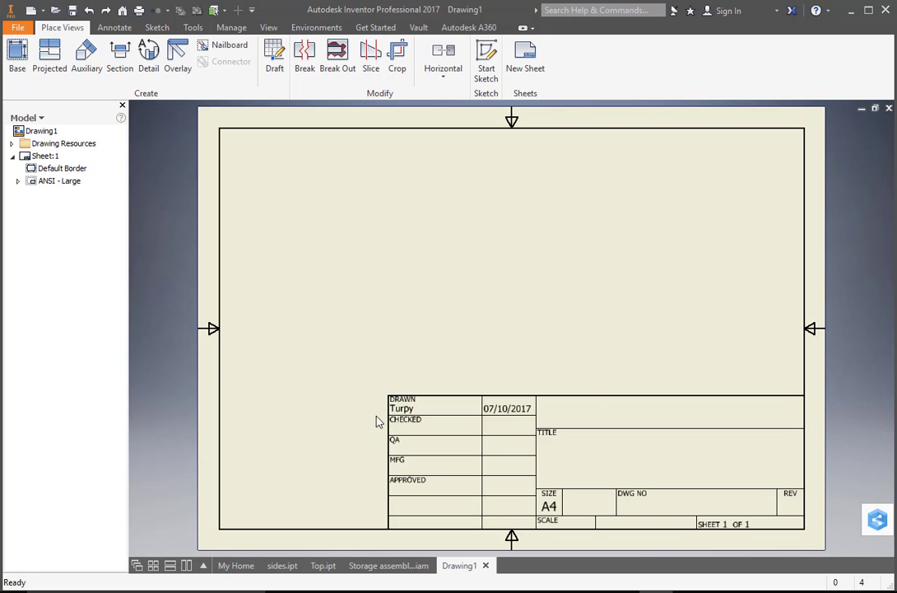
Delete the ANSI - Large title block from the A4 sheet.
{"action": "right_click", "coordinate": [61, 182]}
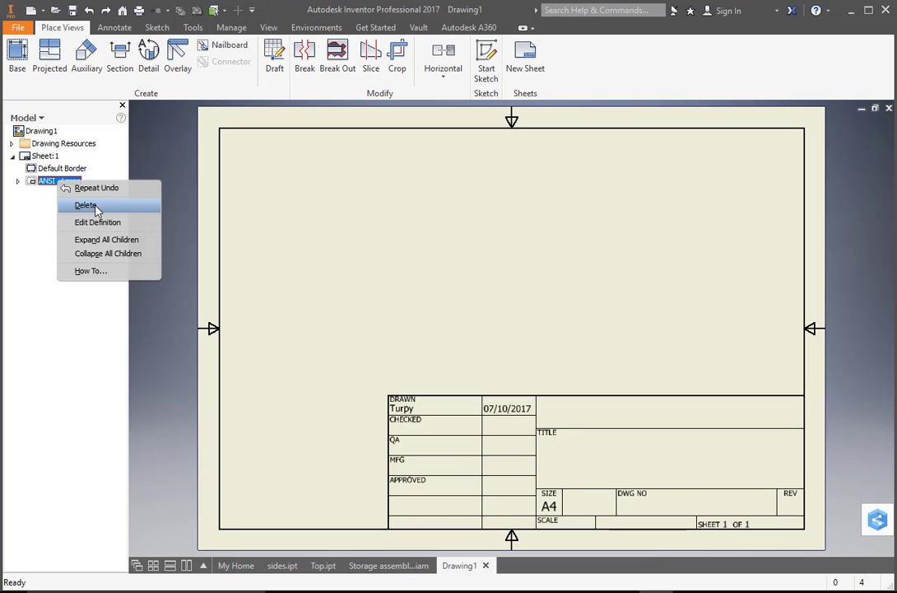
{"action": "left_click", "coordinate": [87, 205]}
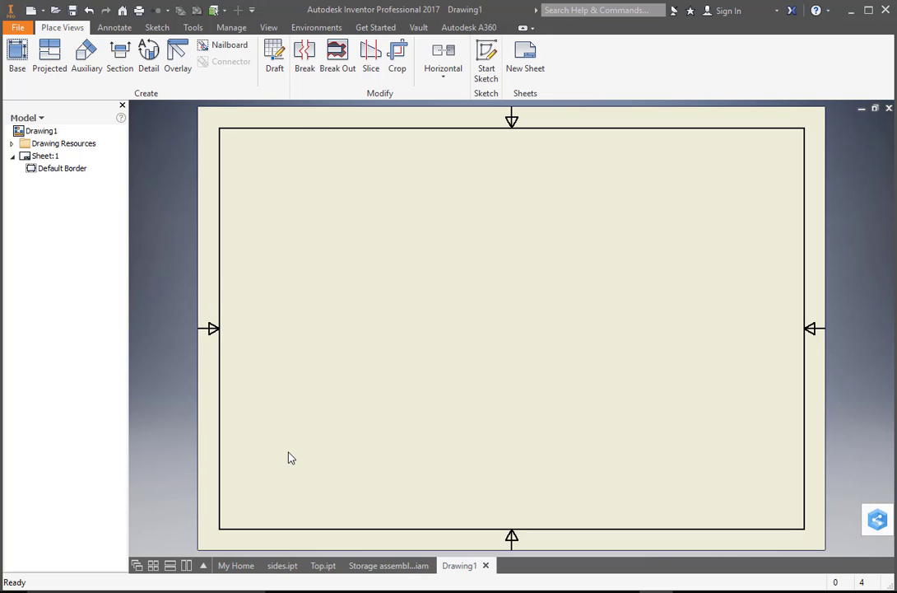
Place a front base view of the storage assembly at scale 1/2 with a projected view of the square frame to its left.
{"action": "scroll", "coordinate": [444, 334], "scroll_direction": "down", "scroll_amount": 2}
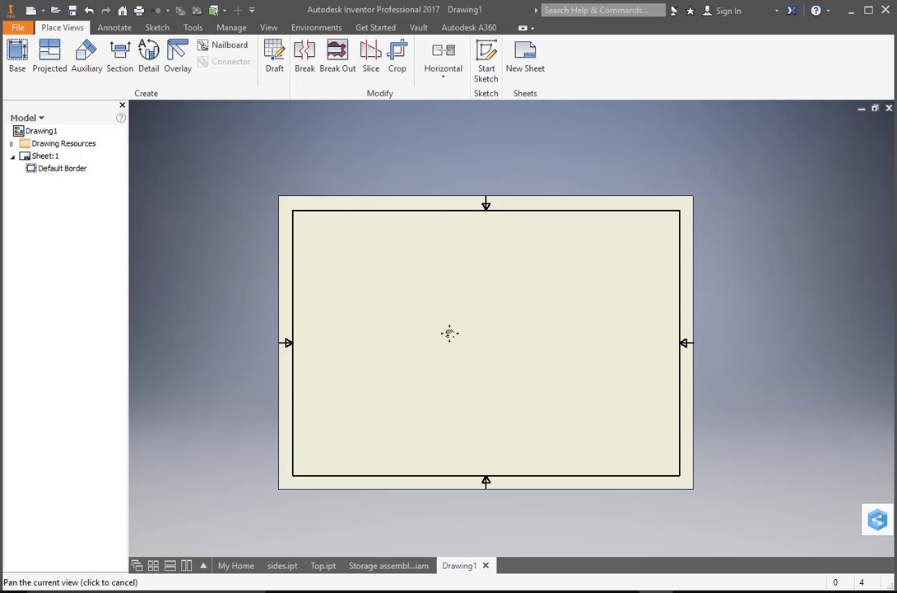
{"action": "right_click", "coordinate": [404, 358]}
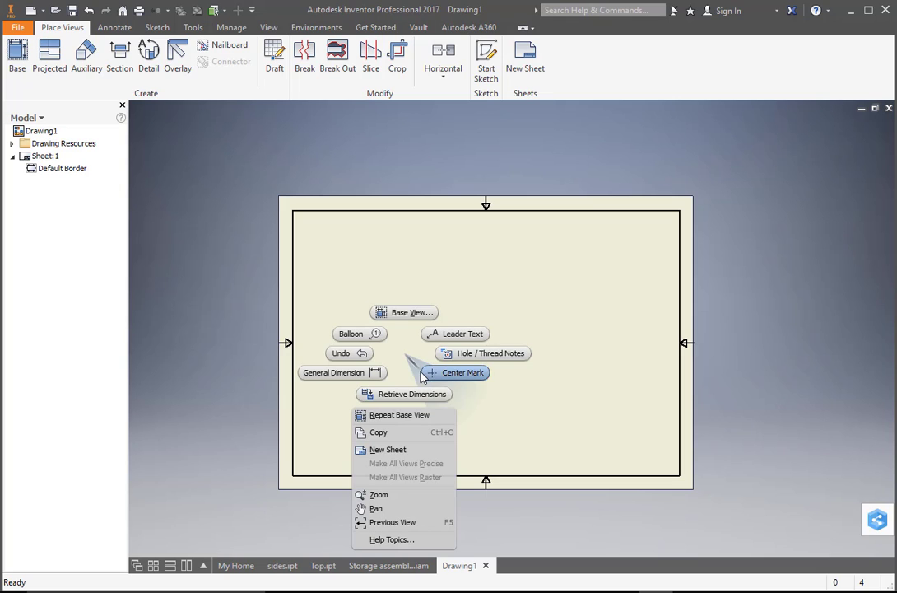
{"action": "left_click", "coordinate": [405, 315]}
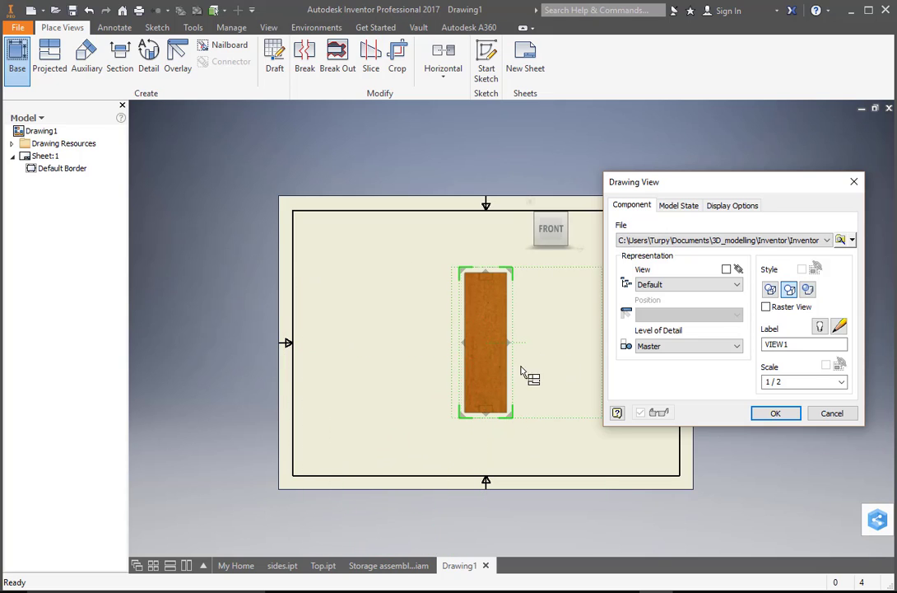
{"action": "left_click", "coordinate": [381, 375]}
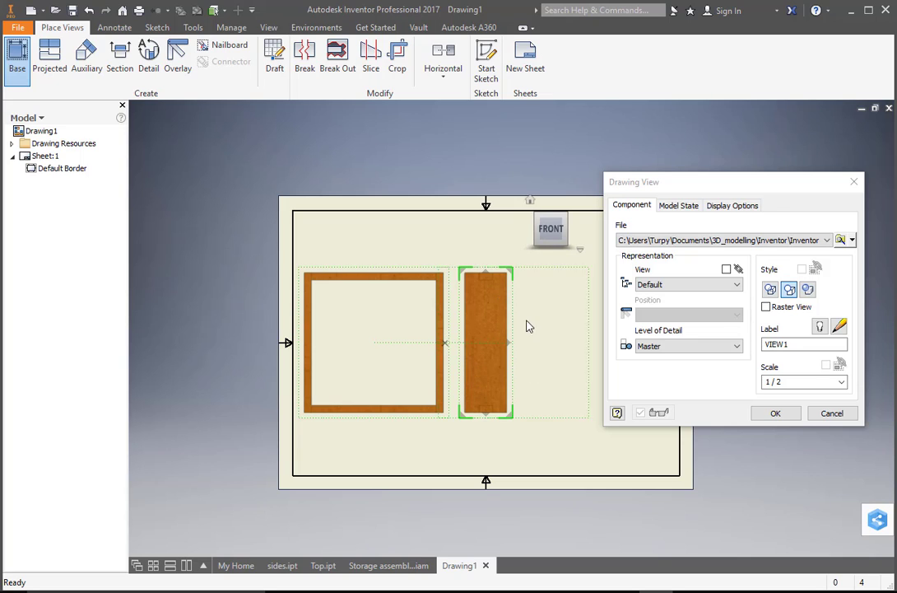
{"action": "right_click", "coordinate": [427, 447]}
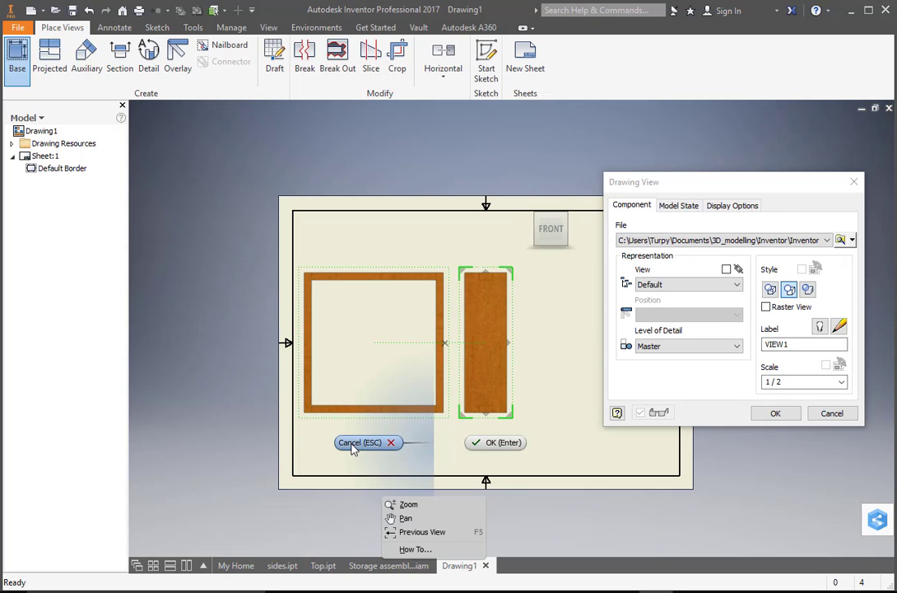
{"action": "left_click", "coordinate": [504, 443]}
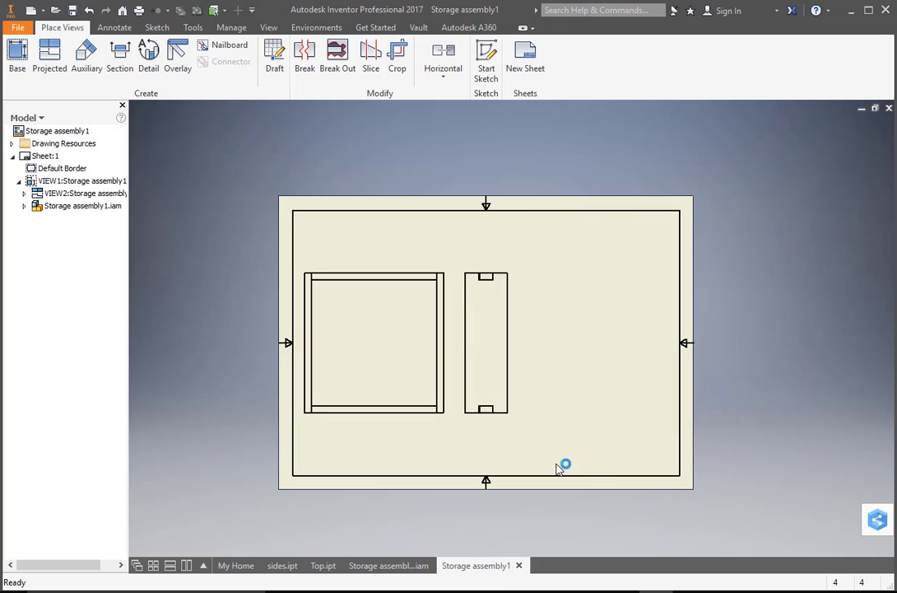
Reposition the narrow base view and the square projected view so they sit farther apart and clear of the sheet border.
{"action": "left_click_drag", "start_coordinate": [527, 326], "coordinate": [579, 330]}
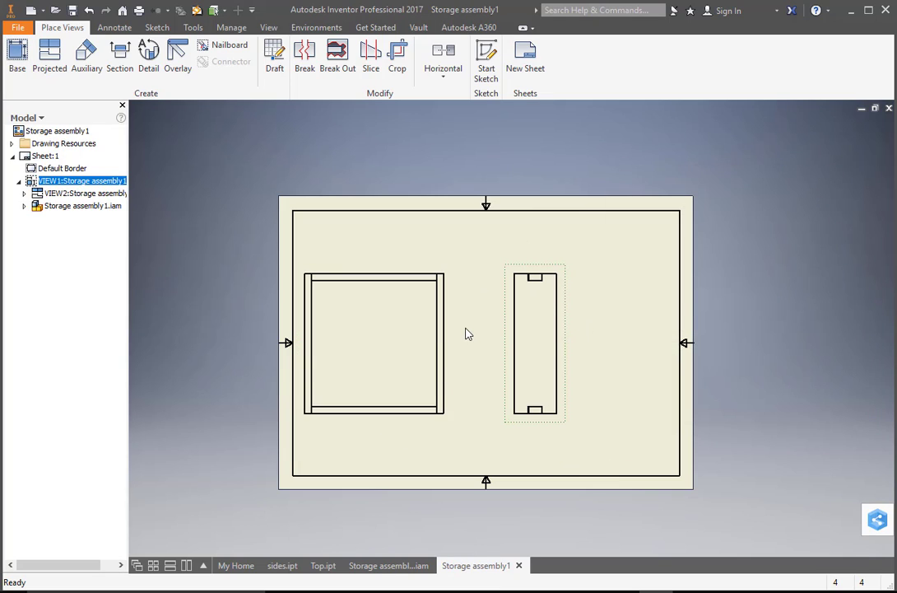
{"action": "left_click_drag", "start_coordinate": [476, 335], "coordinate": [481, 450]}
{"action": "scroll", "coordinate": [489, 431], "scroll_direction": "up", "scroll_amount": 5}
{"action": "scroll", "coordinate": [491, 428], "scroll_direction": "down", "scroll_amount": 4}
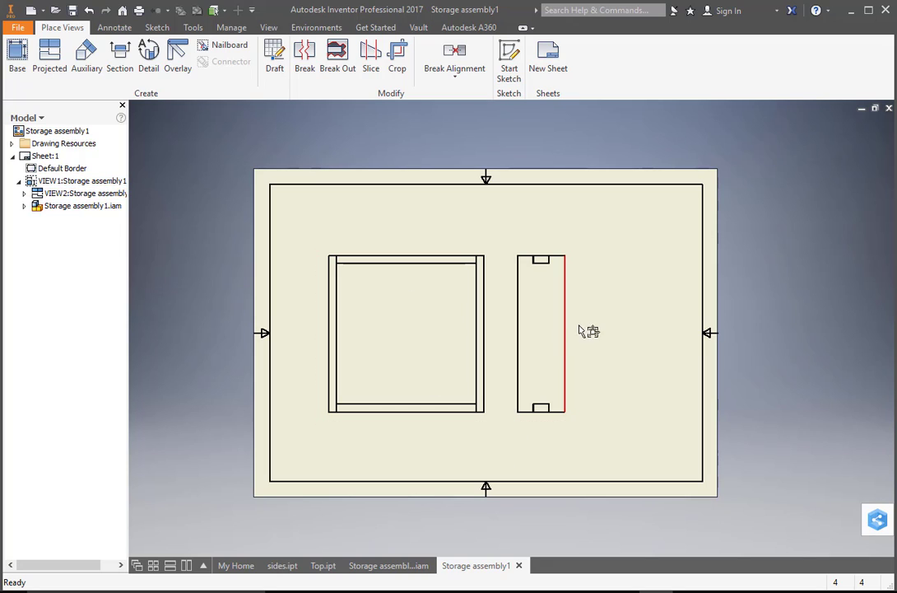
{"action": "left_click_drag", "start_coordinate": [318, 321], "coordinate": [288, 323]}
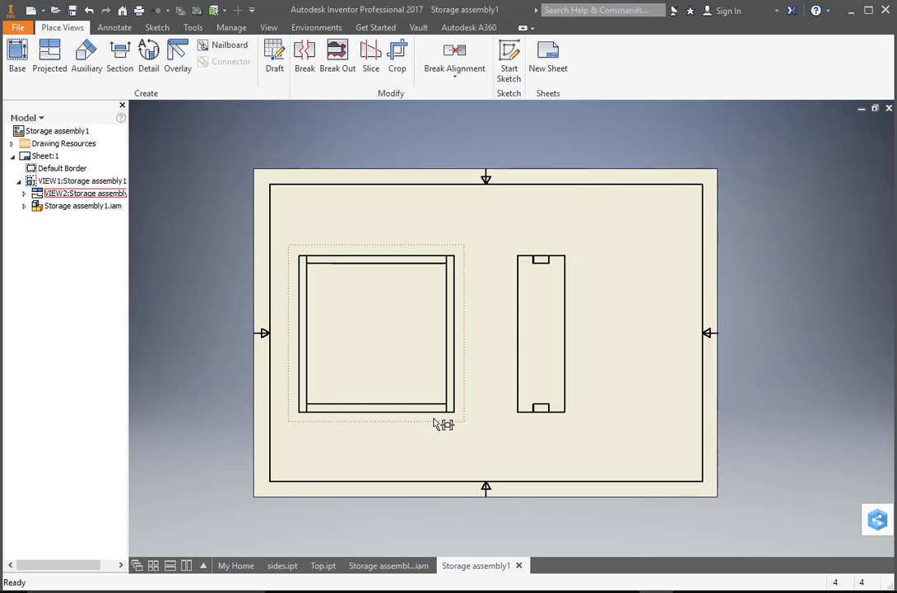
Dimension the overall height of the square frame view, placing the dimension to the left of the frame.
{"action": "scroll", "coordinate": [383, 449], "scroll_direction": "up", "scroll_amount": 3}
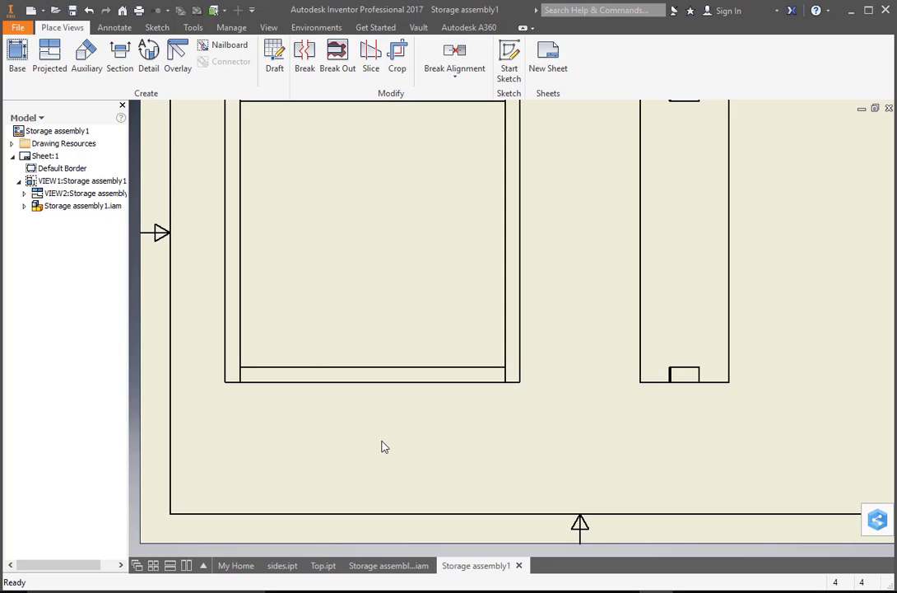
{"action": "scroll", "coordinate": [383, 437], "scroll_direction": "down", "scroll_amount": 3}
{"action": "middle_click_drag", "start_coordinate": [383, 436], "coordinate": [381, 464]}
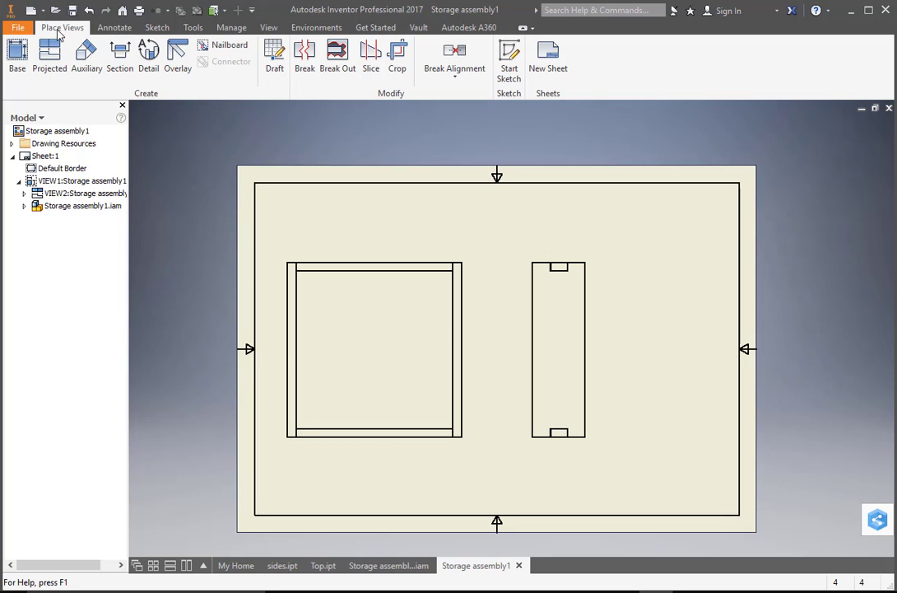
{"action": "left_click", "coordinate": [112, 28]}
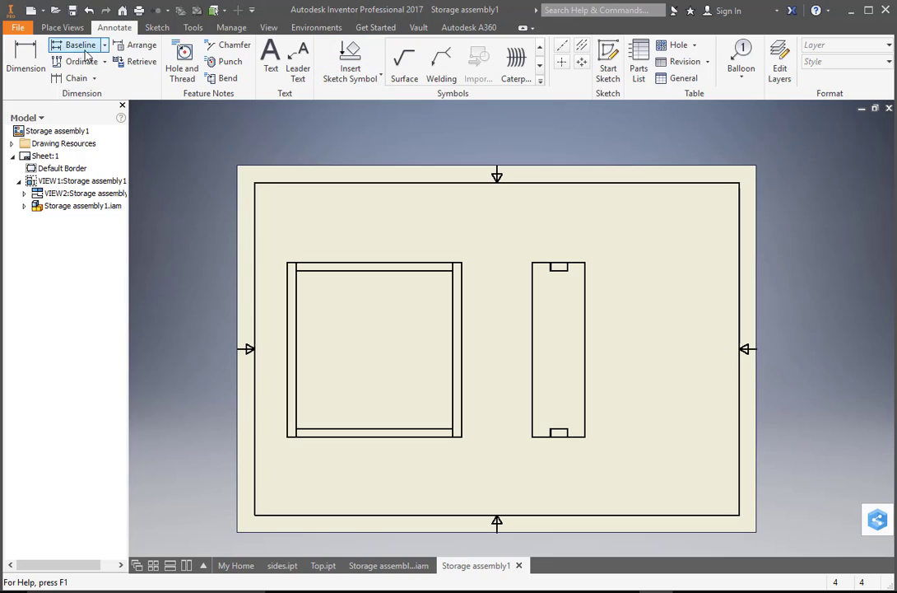
{"action": "left_click", "coordinate": [27, 56]}
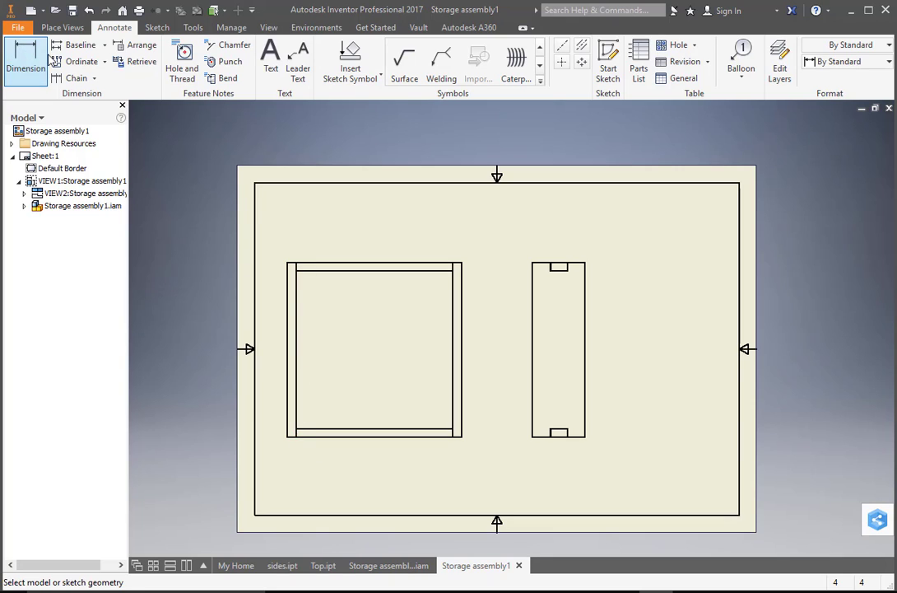
{"action": "left_click", "coordinate": [295, 375]}
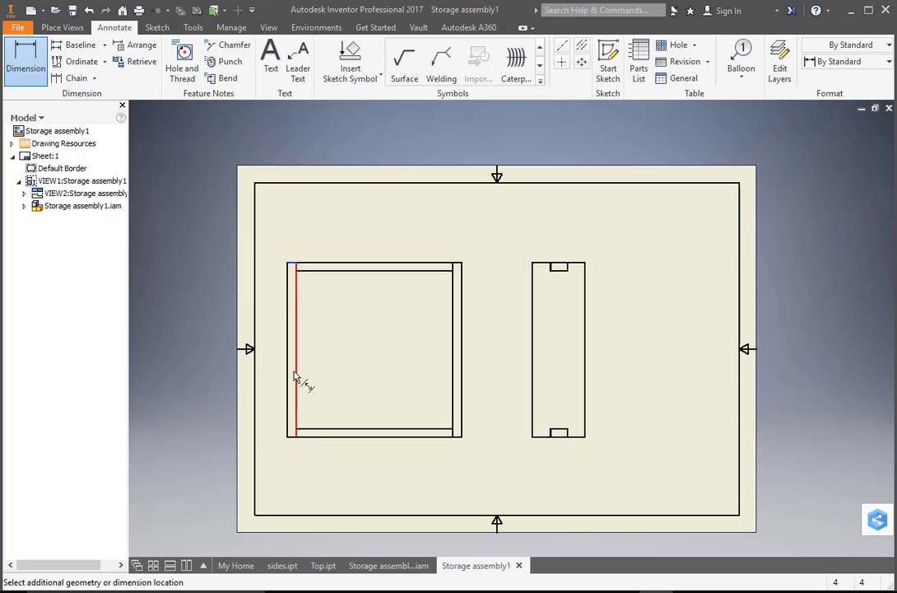
{"action": "left_click", "coordinate": [289, 437]}
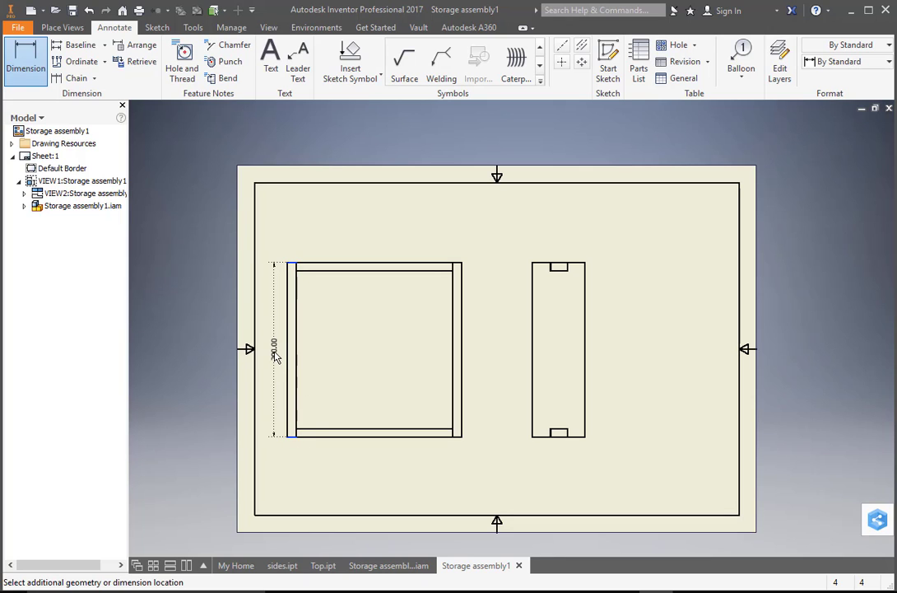
{"action": "left_click", "coordinate": [302, 369]}
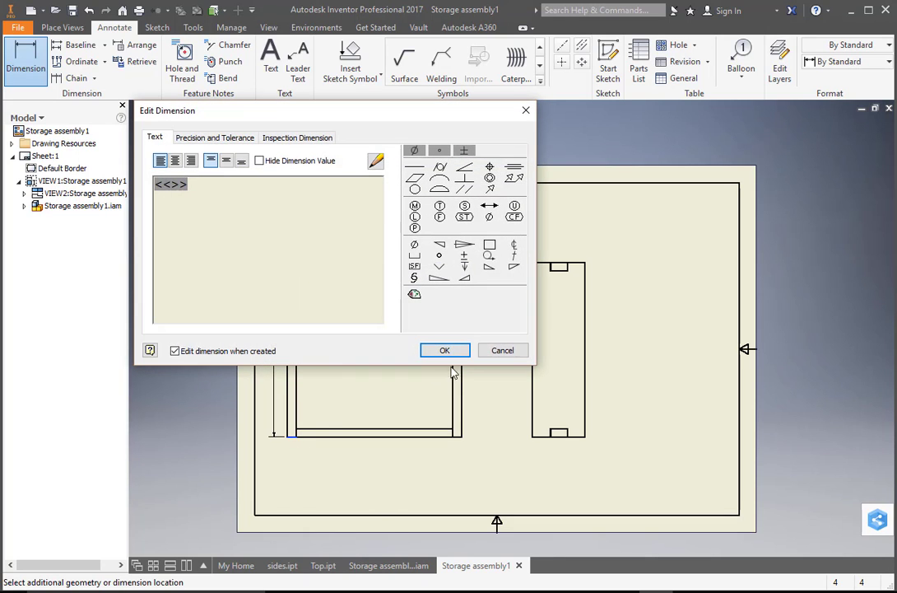
{"action": "left_click", "coordinate": [457, 351]}
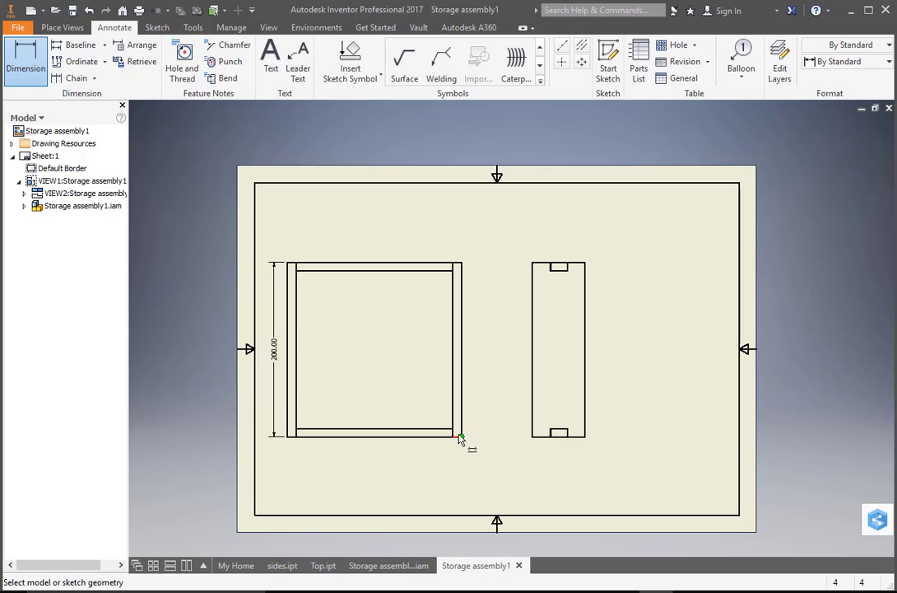
Dimension the overall width of the square frame view, placing the dimension below the frame.
{"action": "left_click", "coordinate": [294, 434]}
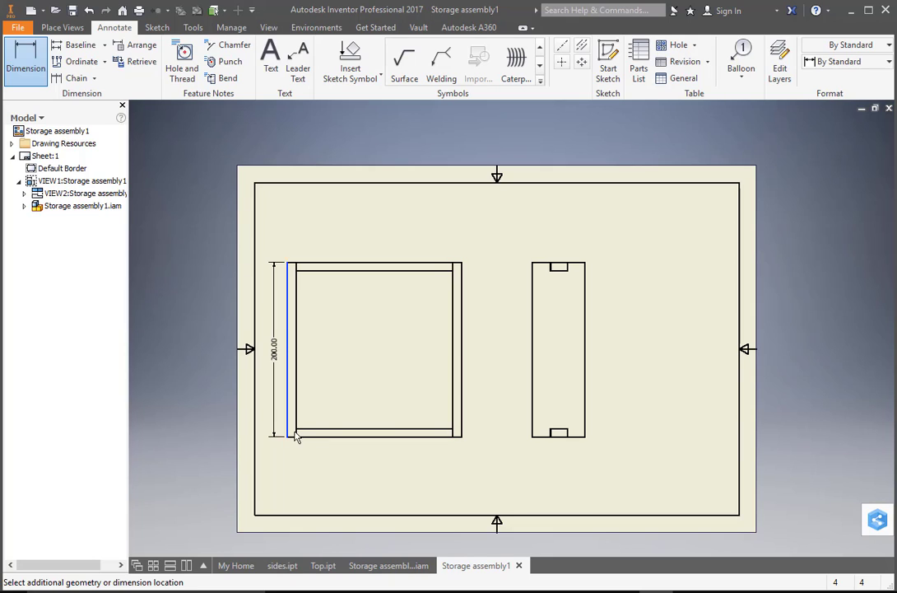
{"action": "left_click", "coordinate": [463, 436]}
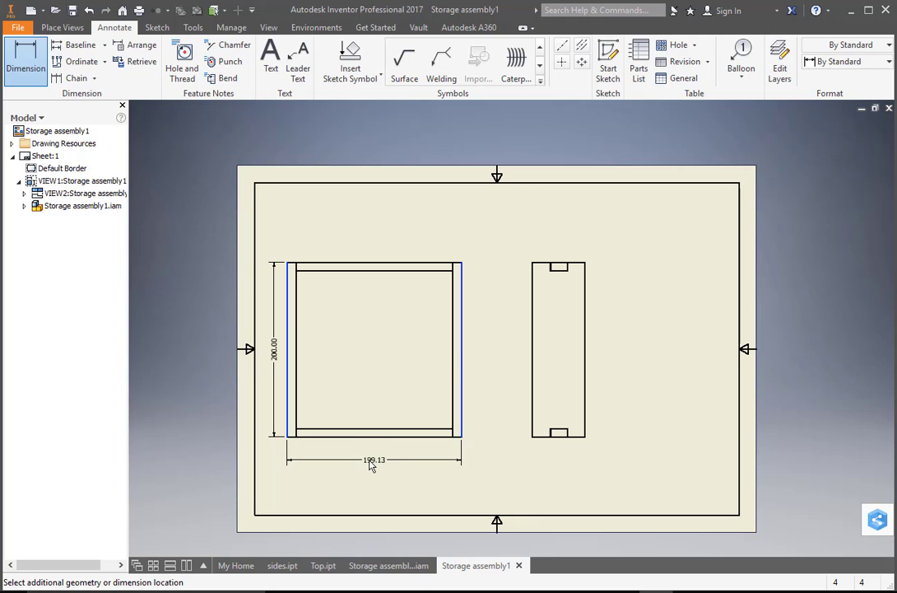
{"action": "left_click", "coordinate": [371, 465]}
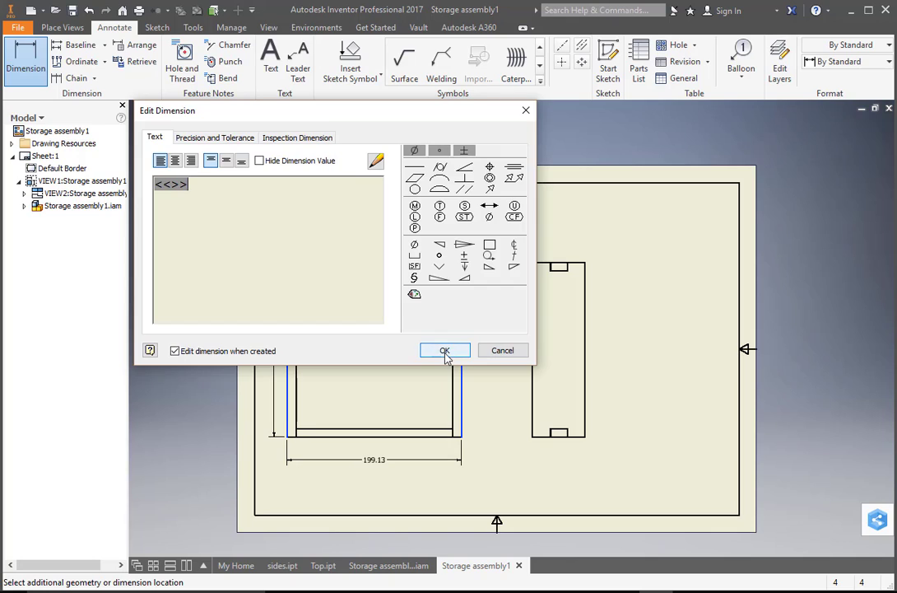
{"action": "left_click", "coordinate": [445, 351]}
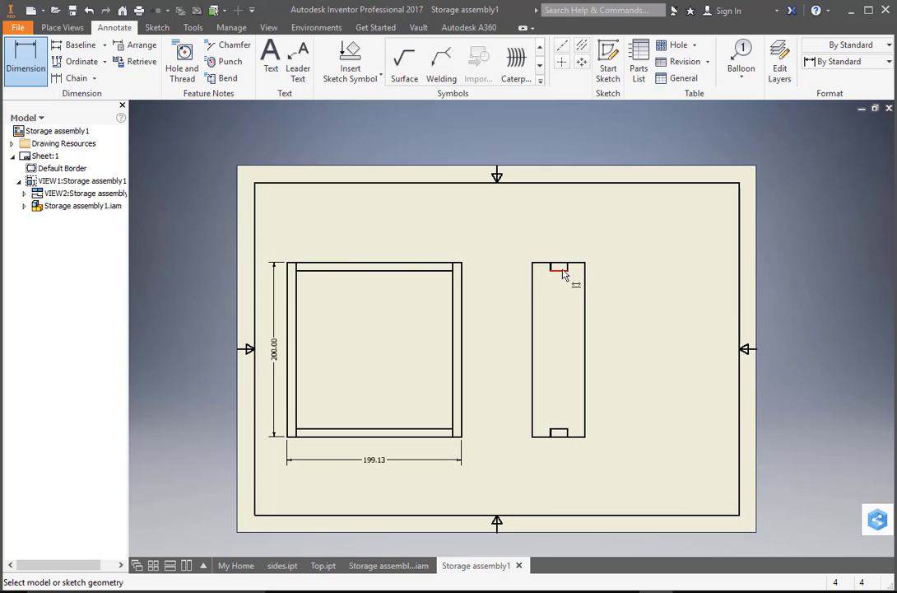
{"action": "left_click", "coordinate": [337, 270]}
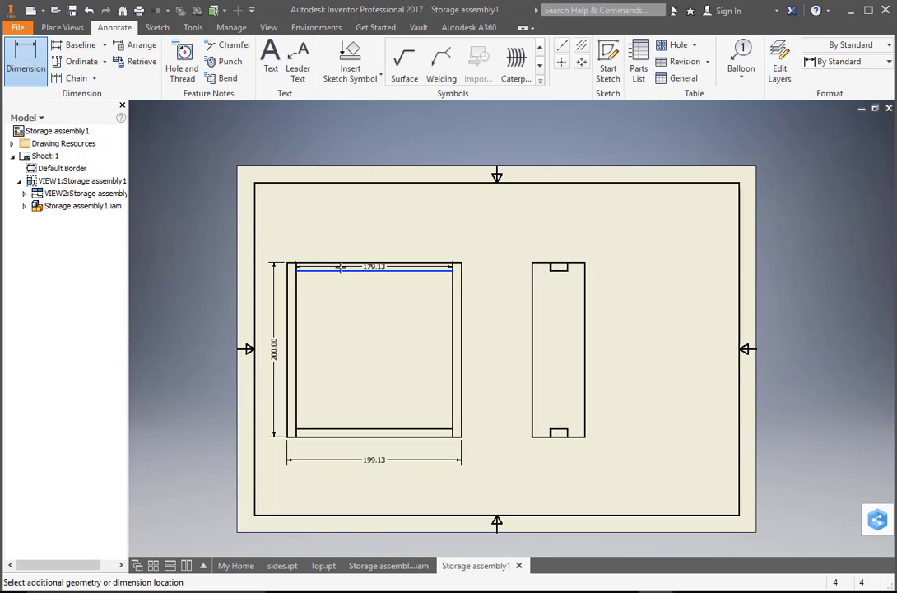
{"action": "left_click", "coordinate": [342, 261]}
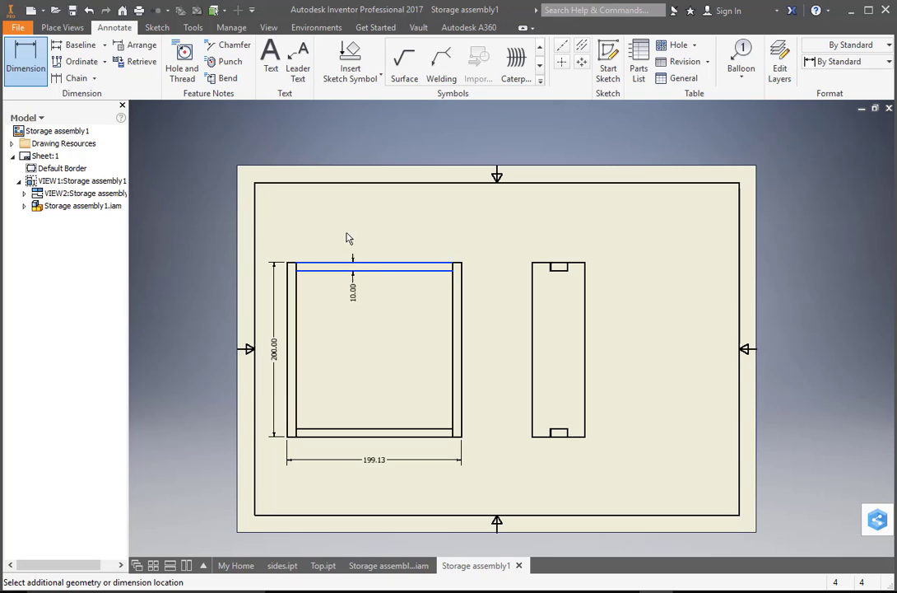
{"action": "right_click", "coordinate": [338, 230]}
{"action": "key", "text": "Escape"}
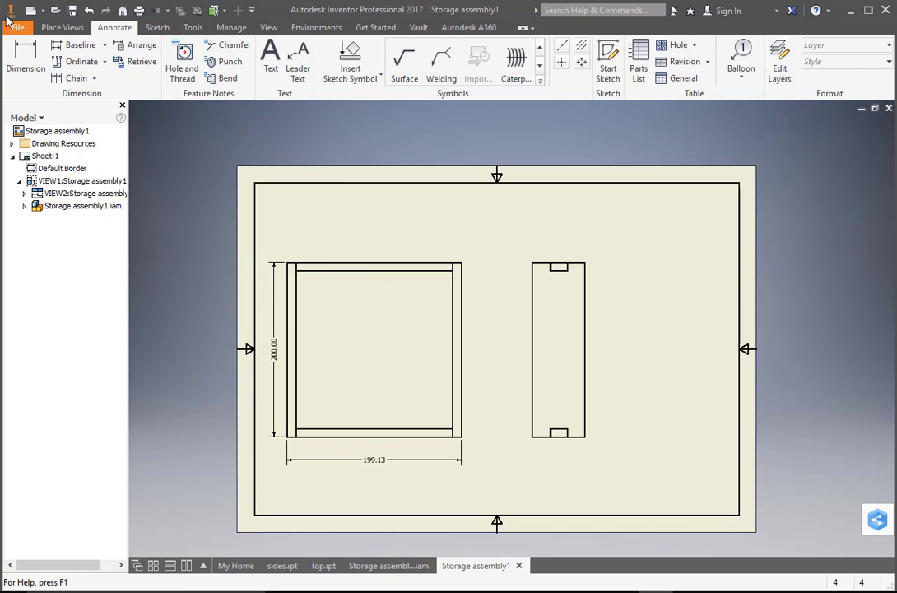
Dimension the thickness of the top board in the square frame view, placing the dimension near the board's left end.
{"action": "left_click", "coordinate": [26, 55]}
{"action": "left_click", "coordinate": [345, 271]}
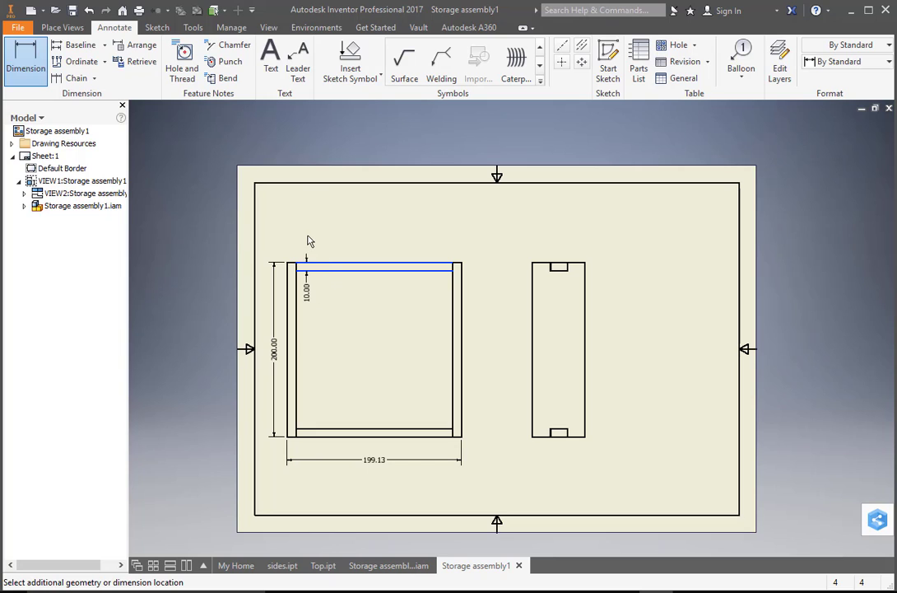
{"action": "left_click", "coordinate": [309, 240]}
{"action": "left_click", "coordinate": [449, 349]}
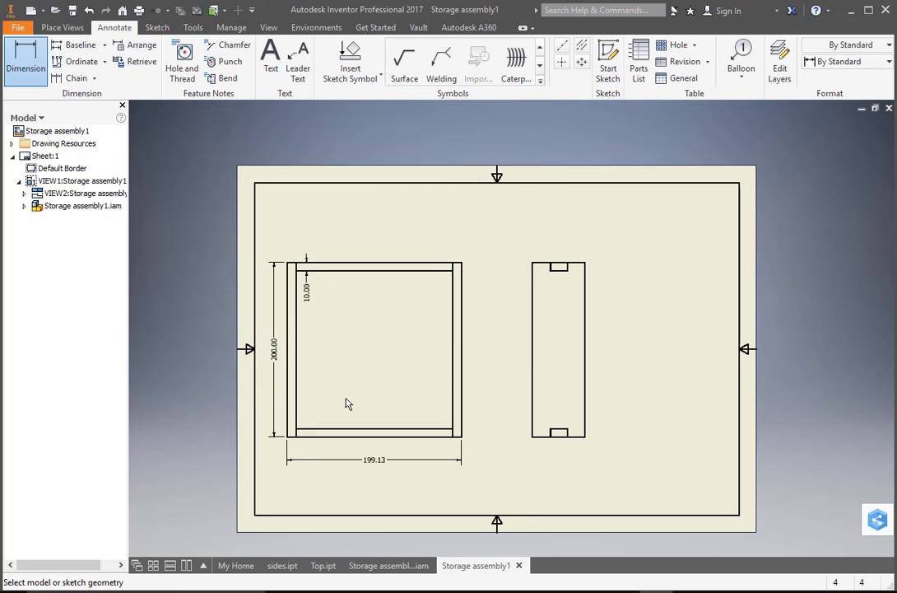
Dimension the thickness of the left board in the square frame view, placing the dimension below the frame above the overall width.
{"action": "left_click", "coordinate": [288, 416]}
{"action": "left_click", "coordinate": [295, 410]}
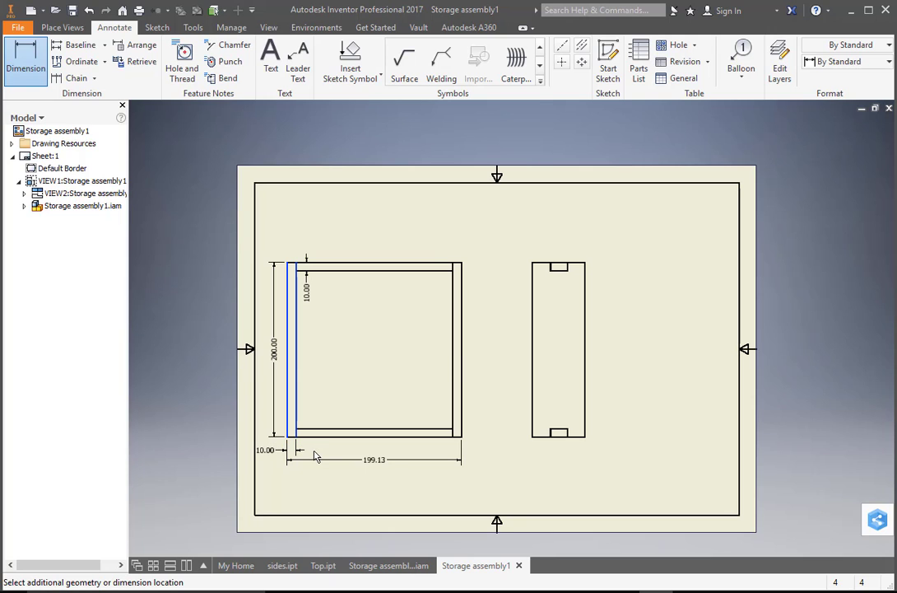
{"action": "left_click", "coordinate": [311, 453]}
{"action": "left_click", "coordinate": [441, 348]}
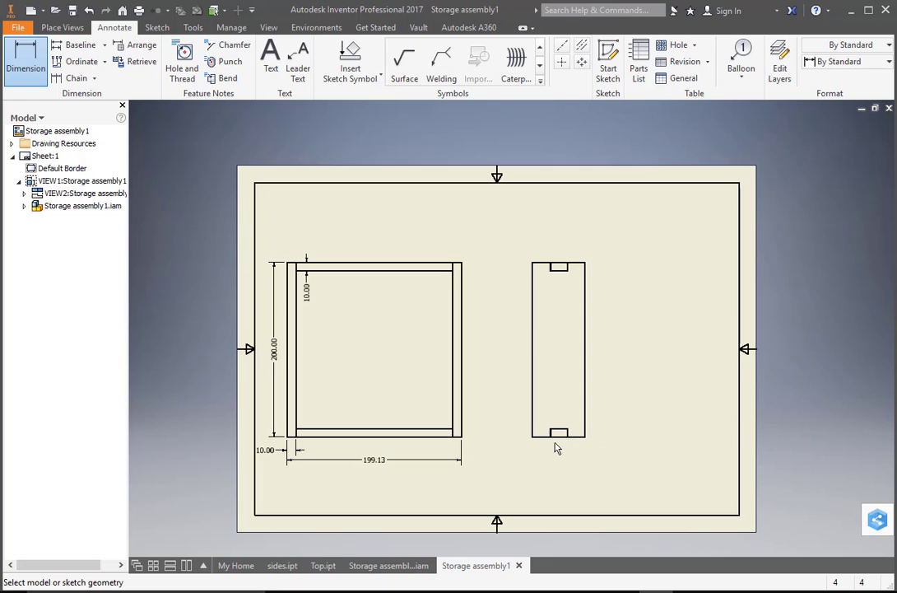
Dimension the distance from the narrow view's left edge to the left side of its bottom joint tab, placing it below the view.
{"action": "scroll", "coordinate": [563, 430], "scroll_direction": "down", "scroll_amount": 3}
{"action": "scroll", "coordinate": [562, 430], "scroll_direction": "down", "scroll_amount": 5}
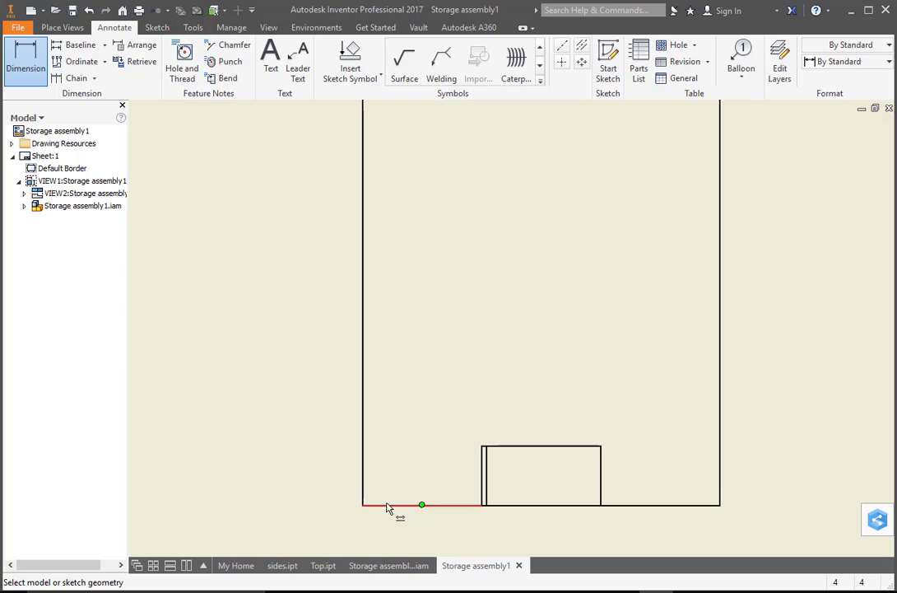
{"action": "scroll", "coordinate": [438, 296], "scroll_direction": "up", "scroll_amount": 3}
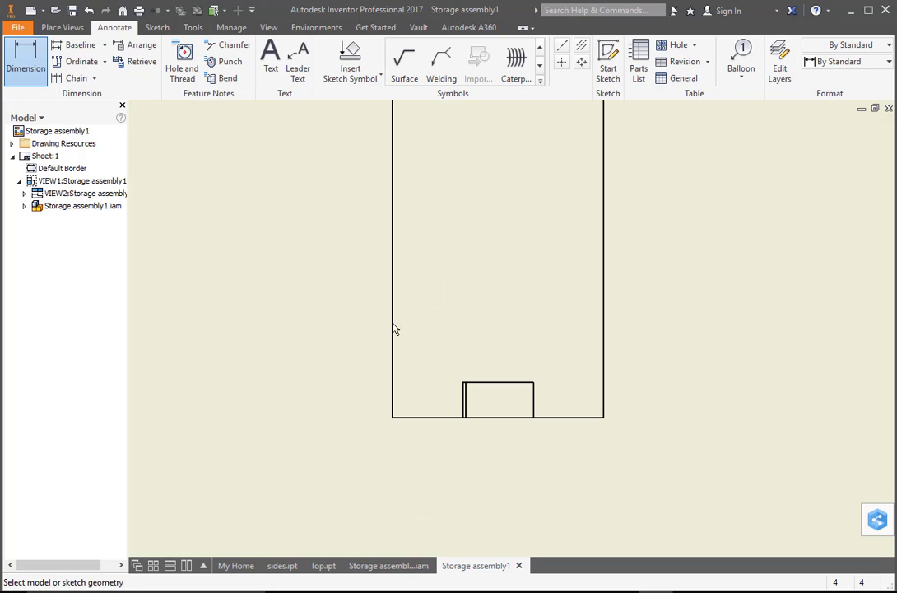
{"action": "left_click", "coordinate": [392, 405]}
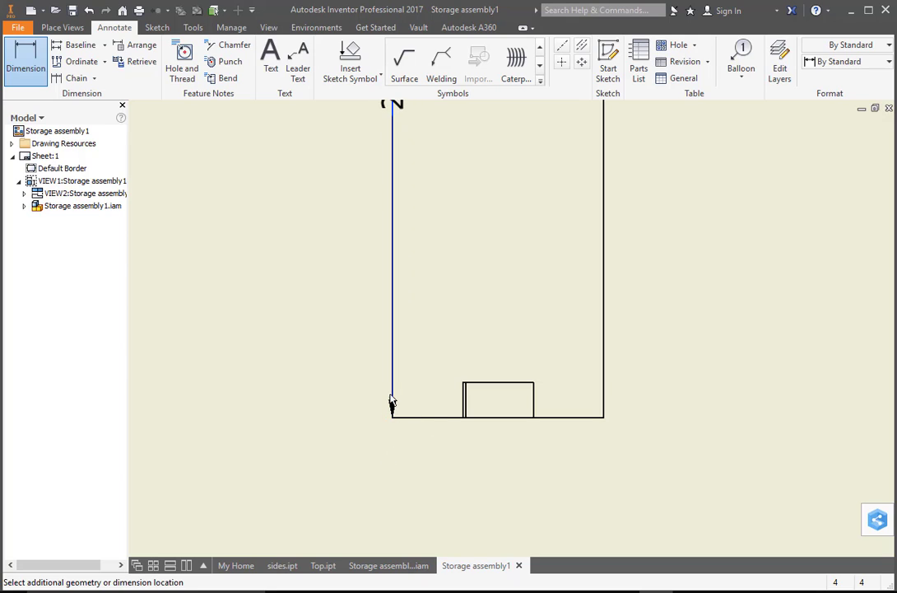
{"action": "left_click", "coordinate": [467, 400]}
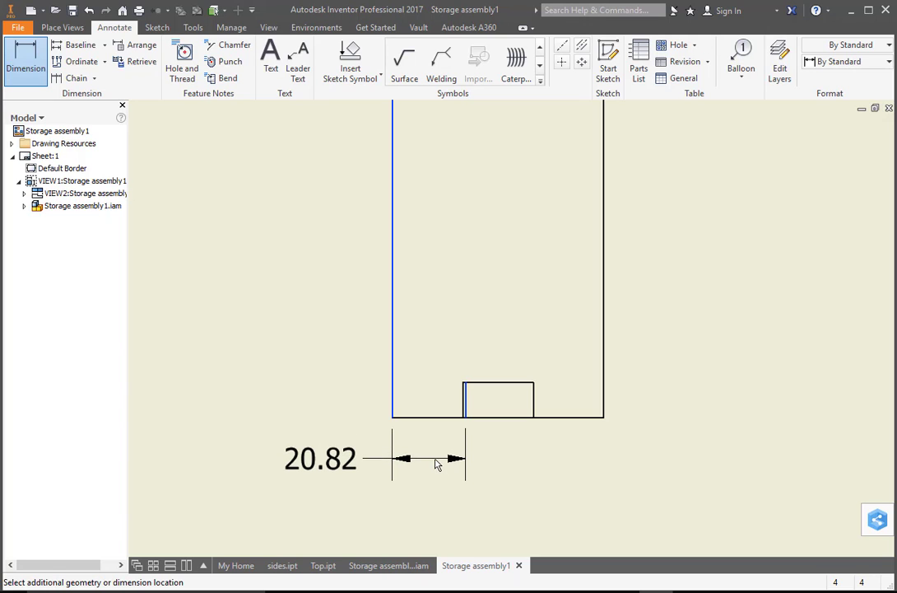
{"action": "left_click", "coordinate": [437, 465]}
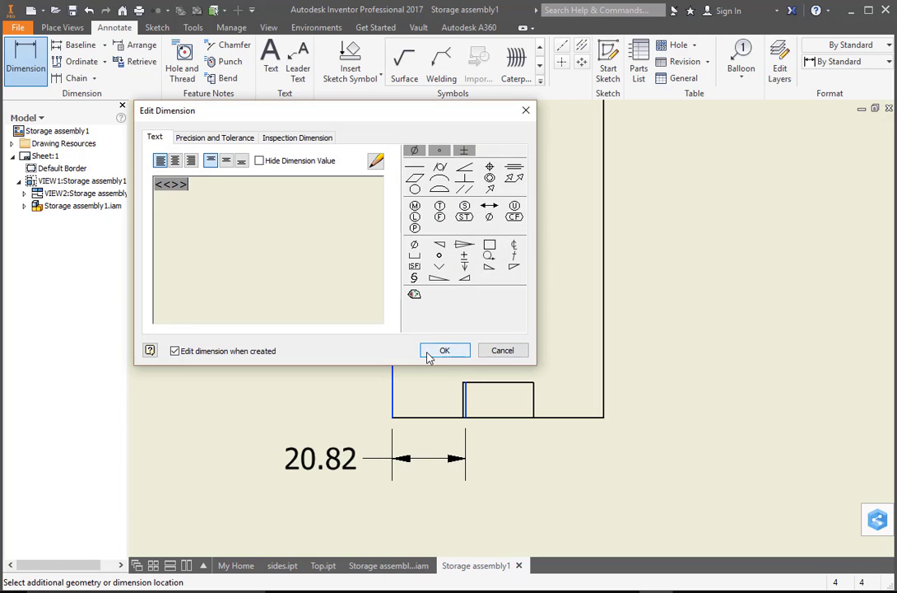
{"action": "left_click", "coordinate": [444, 350]}
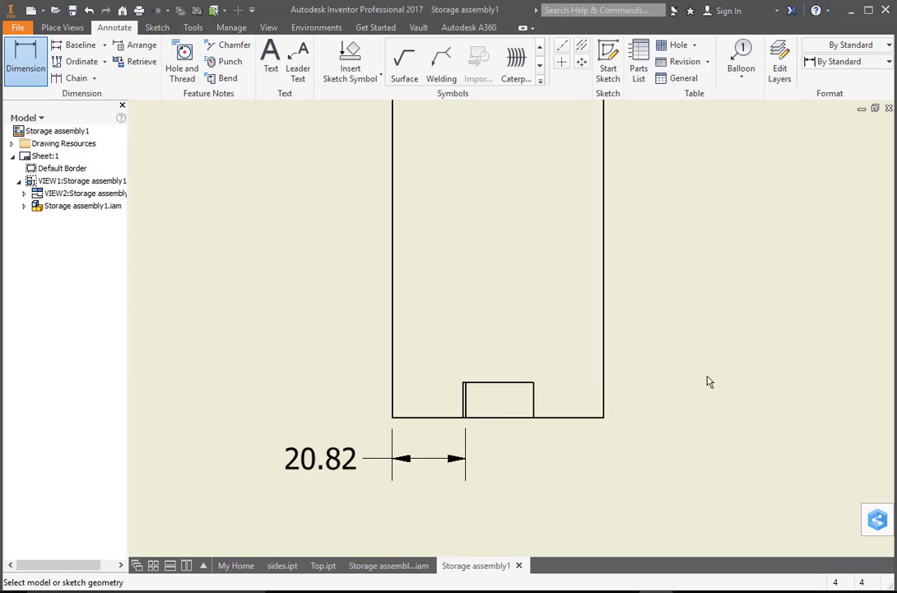
Dimension the distance from the narrow view's right edge to the right side of its bottom joint tab, placing it below the view.
{"action": "left_click", "coordinate": [603, 390]}
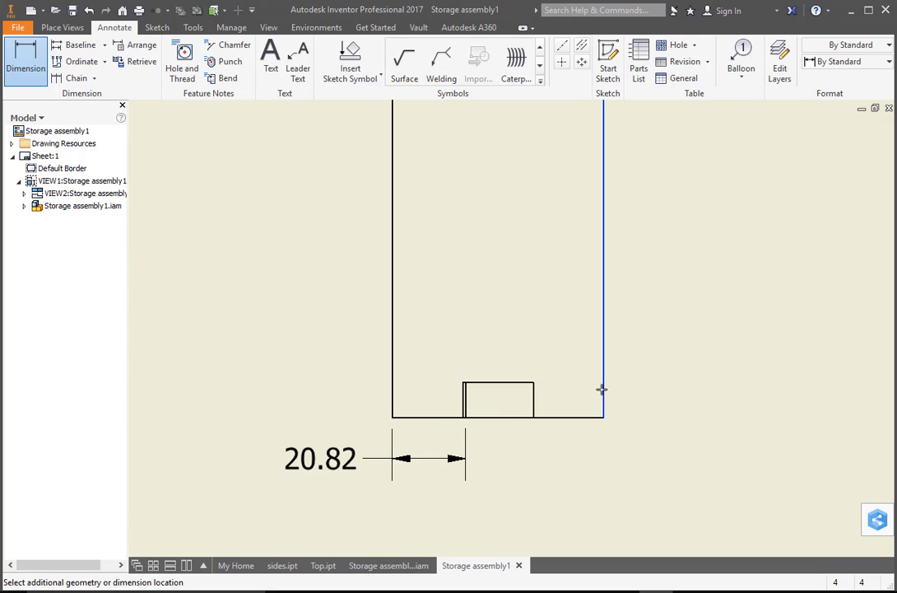
{"action": "left_click", "coordinate": [534, 409]}
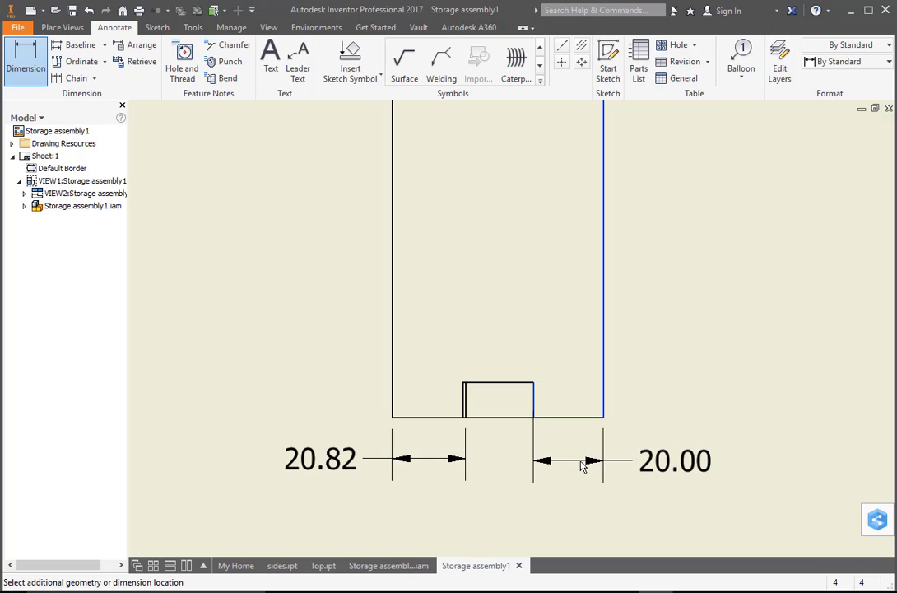
{"action": "left_click", "coordinate": [581, 466]}
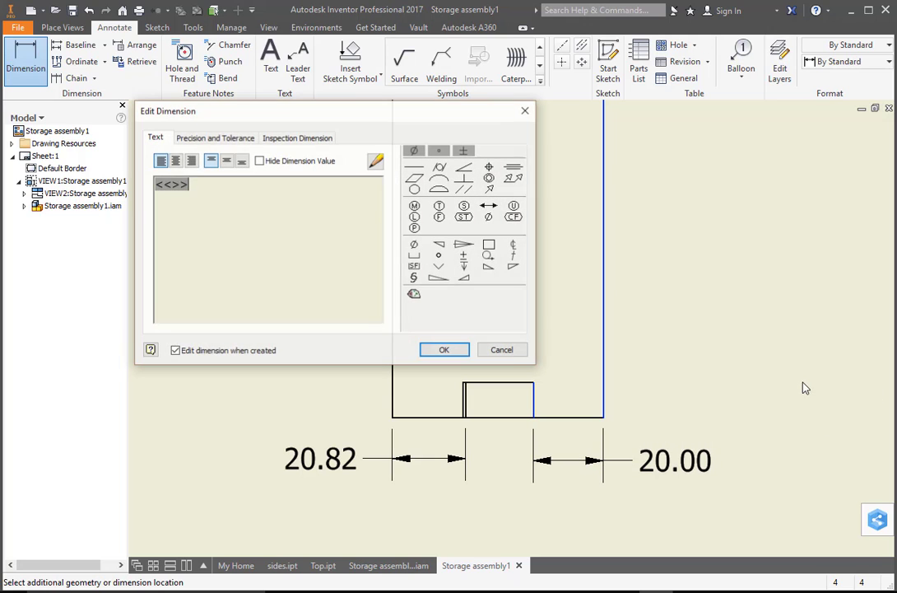
{"action": "left_click", "coordinate": [449, 355]}
Dimension the overall width of the narrow view below the tab dimensions, level with the square frame's overall width dimension.
{"action": "left_click", "coordinate": [392, 383]}
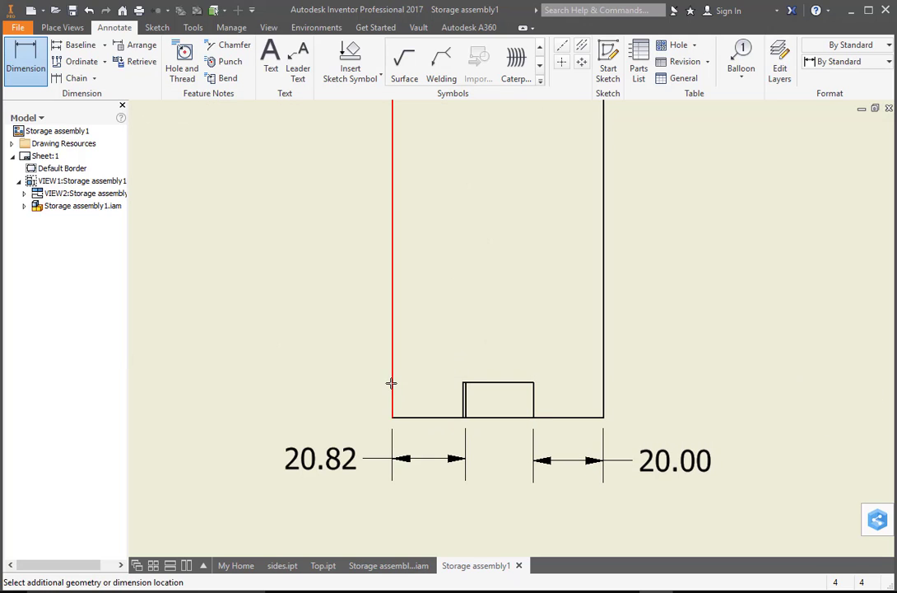
{"action": "left_click", "coordinate": [604, 397]}
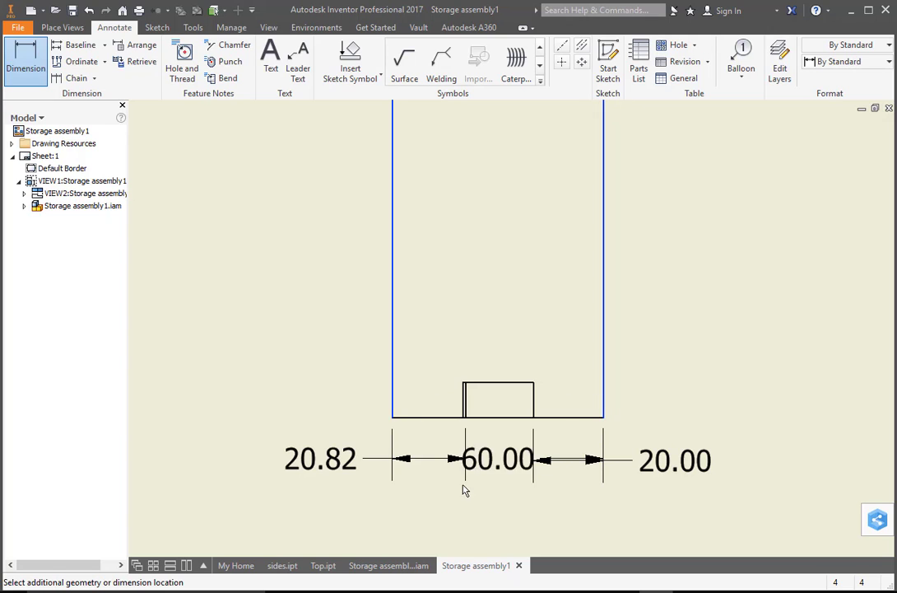
{"action": "scroll", "coordinate": [459, 520], "scroll_direction": "down", "scroll_amount": 3}
{"action": "scroll", "coordinate": [454, 501], "scroll_direction": "up", "scroll_amount": 5}
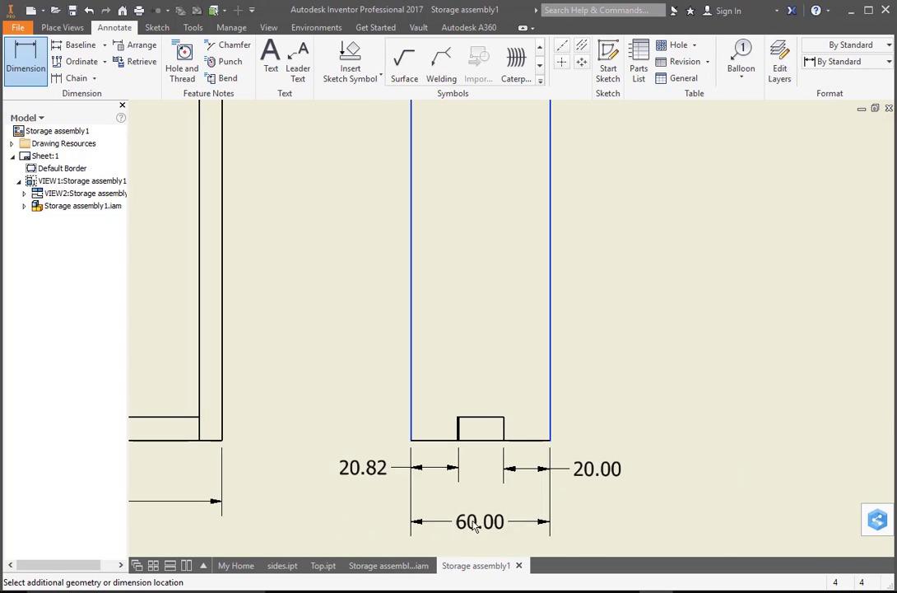
{"action": "middle_click_drag", "start_coordinate": [468, 499], "coordinate": [465, 425]}
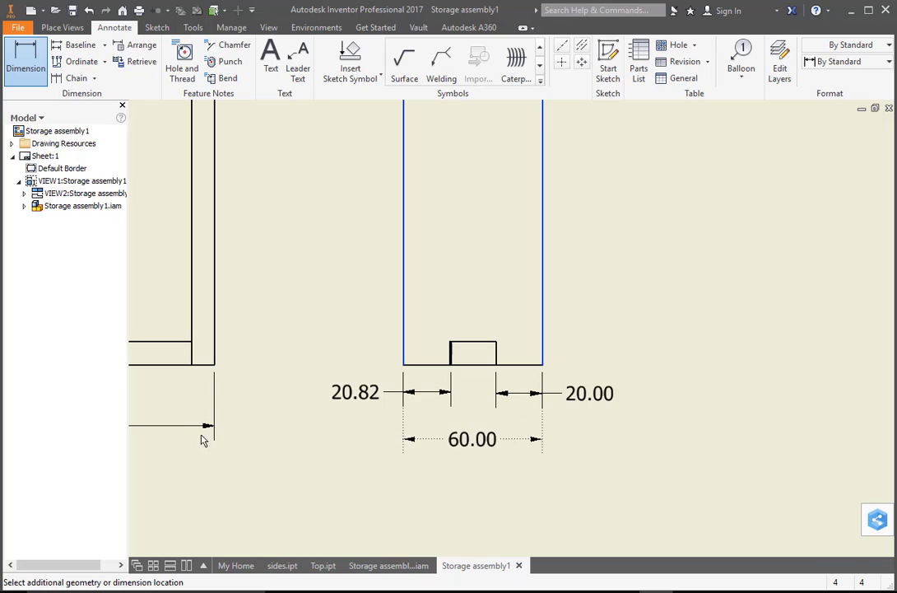
{"action": "left_click", "coordinate": [191, 428]}
{"action": "left_click", "coordinate": [479, 428]}
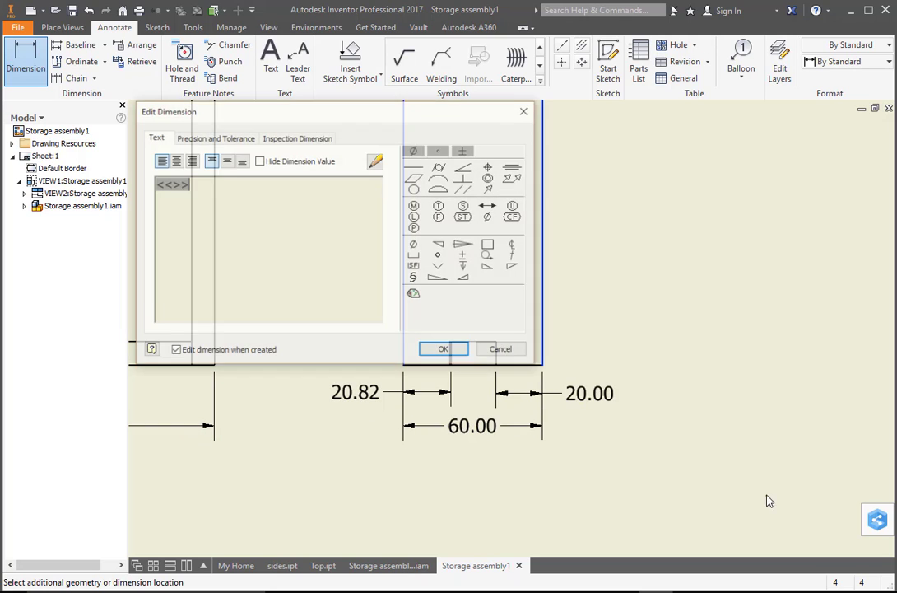
{"action": "left_click", "coordinate": [462, 354]}
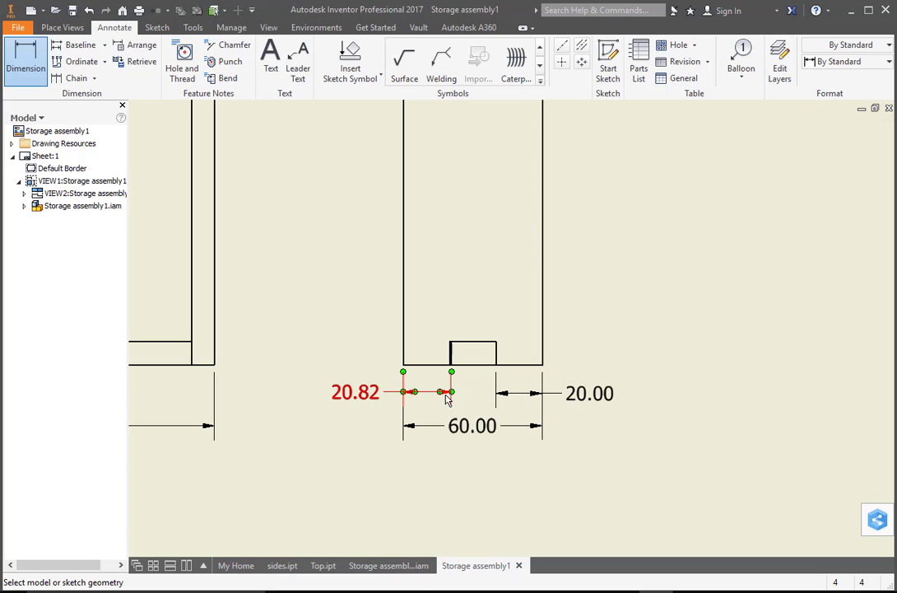
Dimension the overall height of the narrow view, placing the dimension to the left of the view.
{"action": "scroll", "coordinate": [517, 427], "scroll_direction": "down", "scroll_amount": 5}
{"action": "scroll", "coordinate": [530, 433], "scroll_direction": "up", "scroll_amount": 3}
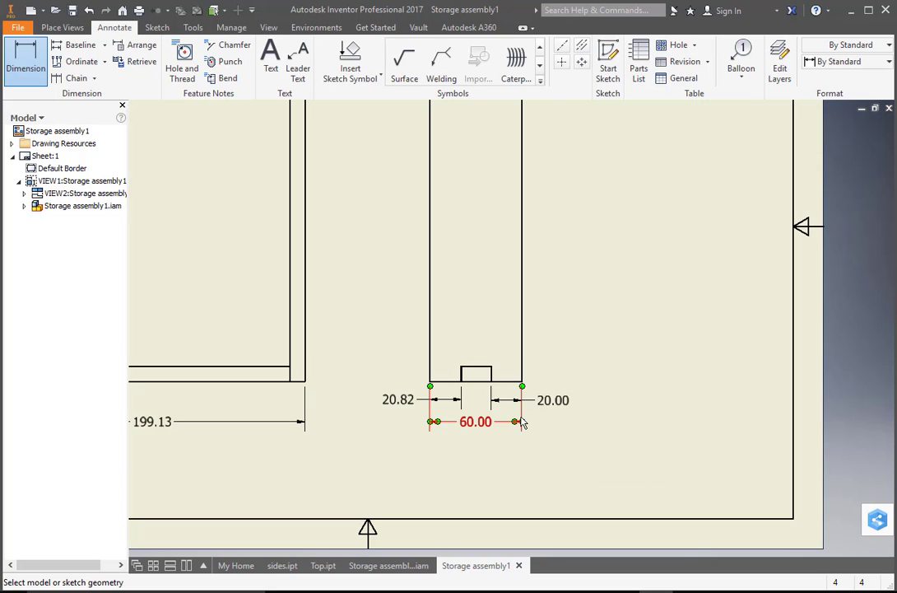
{"action": "scroll", "coordinate": [568, 428], "scroll_direction": "down", "scroll_amount": 3}
{"action": "middle_click_drag", "start_coordinate": [562, 419], "coordinate": [563, 447]}
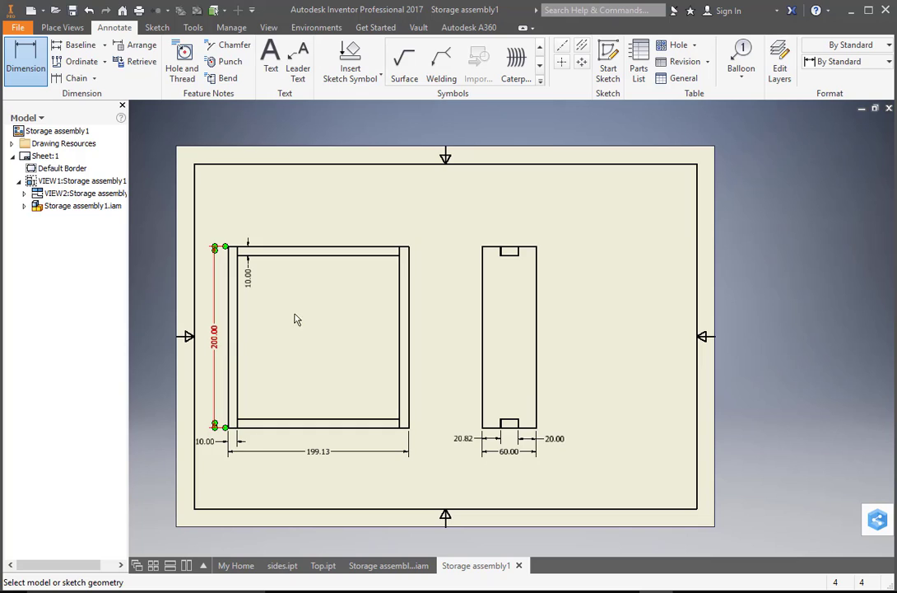
{"action": "left_click", "coordinate": [493, 428]}
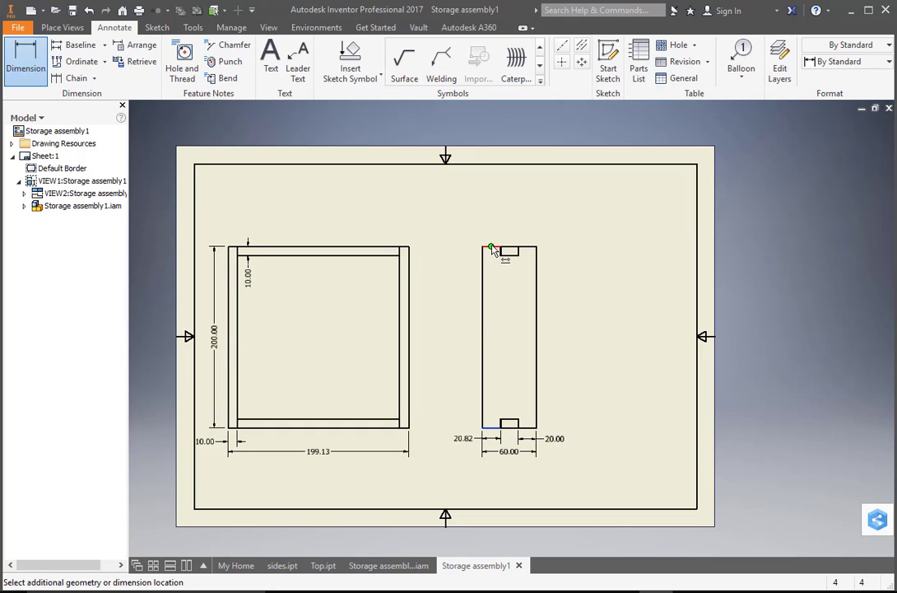
{"action": "left_click", "coordinate": [494, 247]}
{"action": "left_click", "coordinate": [459, 342]}
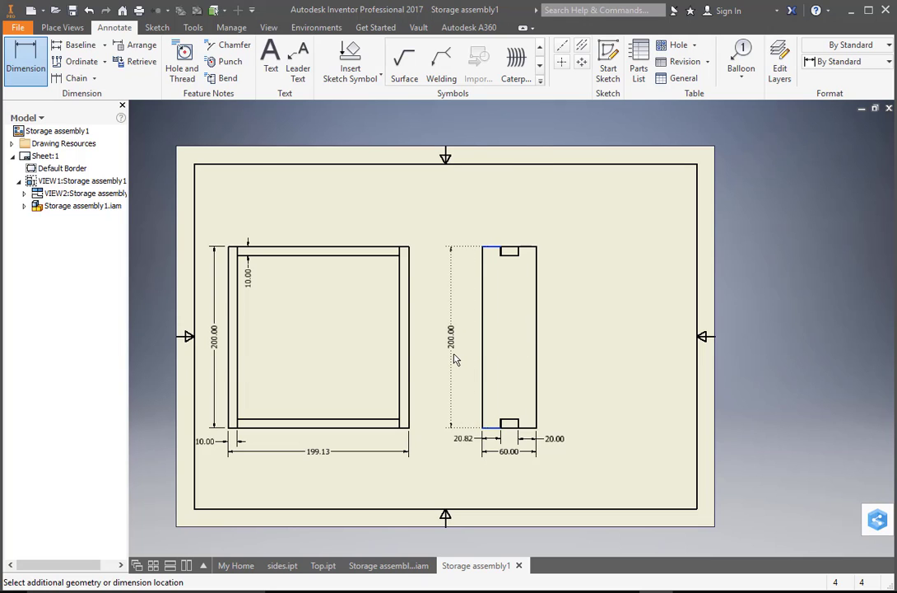
{"action": "left_click", "coordinate": [452, 346]}
{"action": "left_click", "coordinate": [445, 350]}
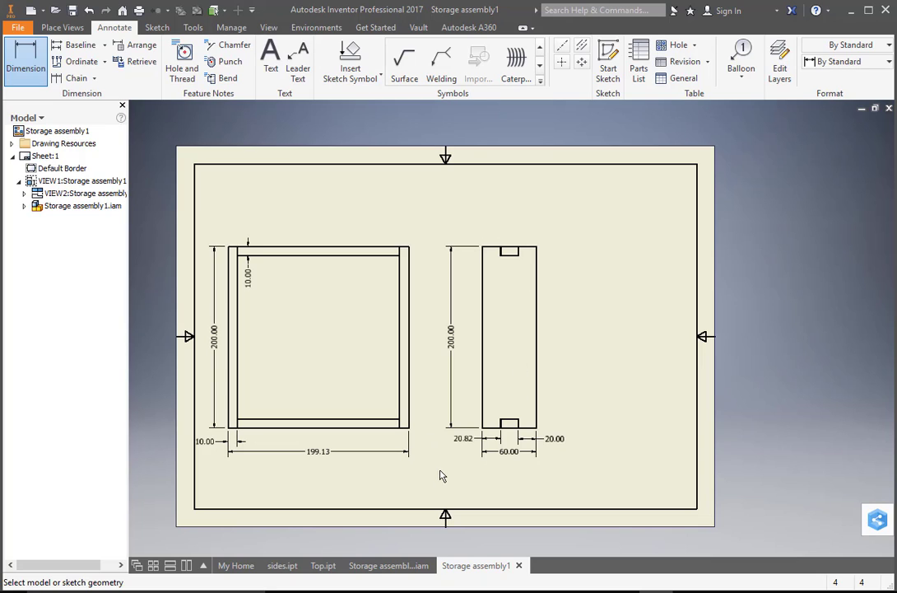
{"action": "right_click", "coordinate": [571, 256]}
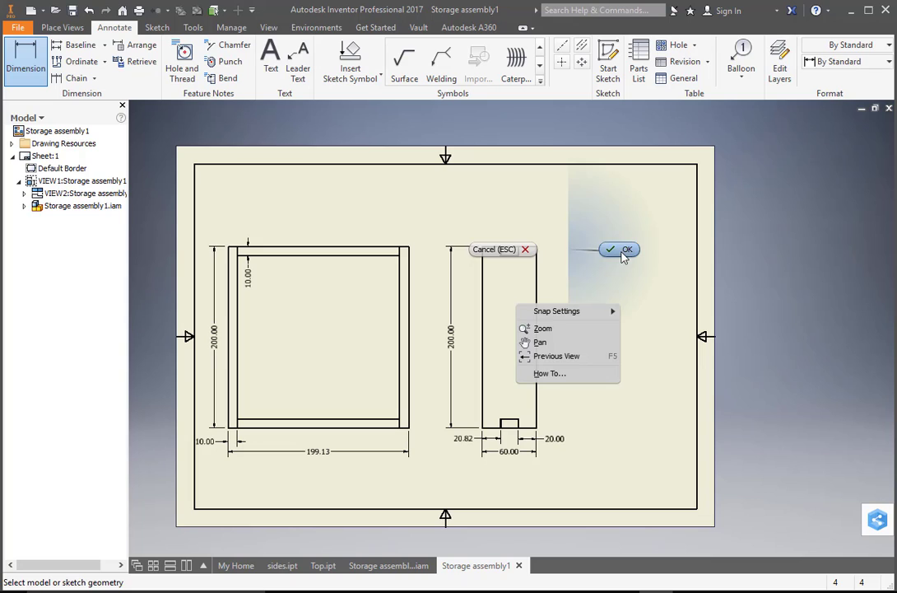
{"action": "left_click", "coordinate": [622, 252]}
Place another front base view of the storage assembly at scale 1/2 with an isometric projected view toward the sheet's upper-right corner.
{"action": "right_click", "coordinate": [595, 278]}
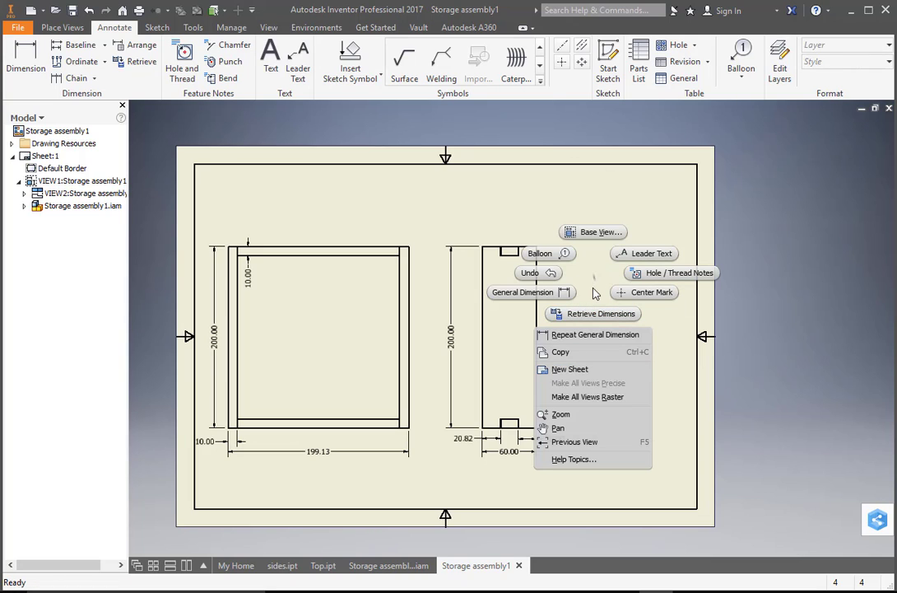
{"action": "left_click", "coordinate": [595, 237]}
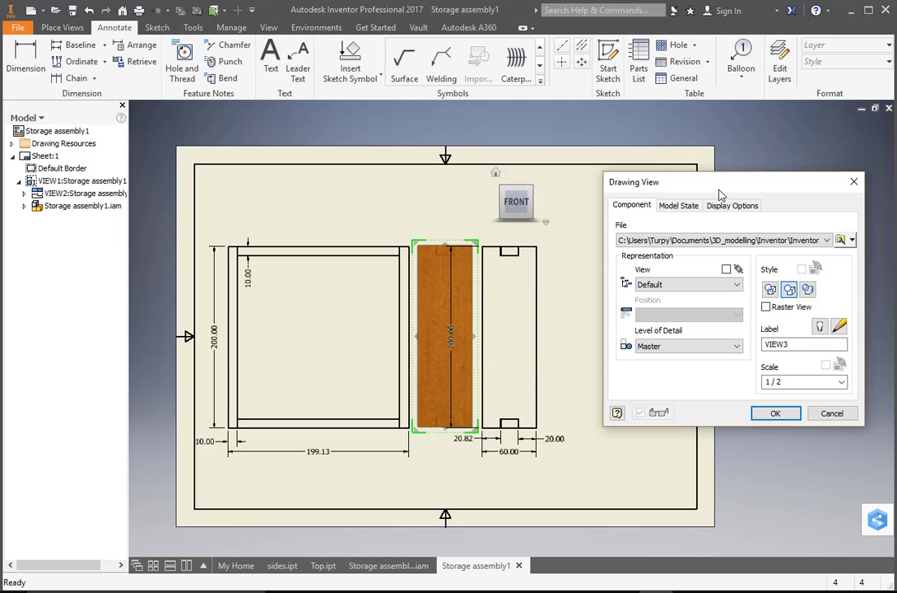
{"action": "mouse_move", "coordinate": [716, 185]}
{"action": "left_mouse_down"}
{"action": "mouse_move", "coordinate": [605, 187]}
{"action": "mouse_move", "coordinate": [180, 116]}
{"action": "left_mouse_up"}
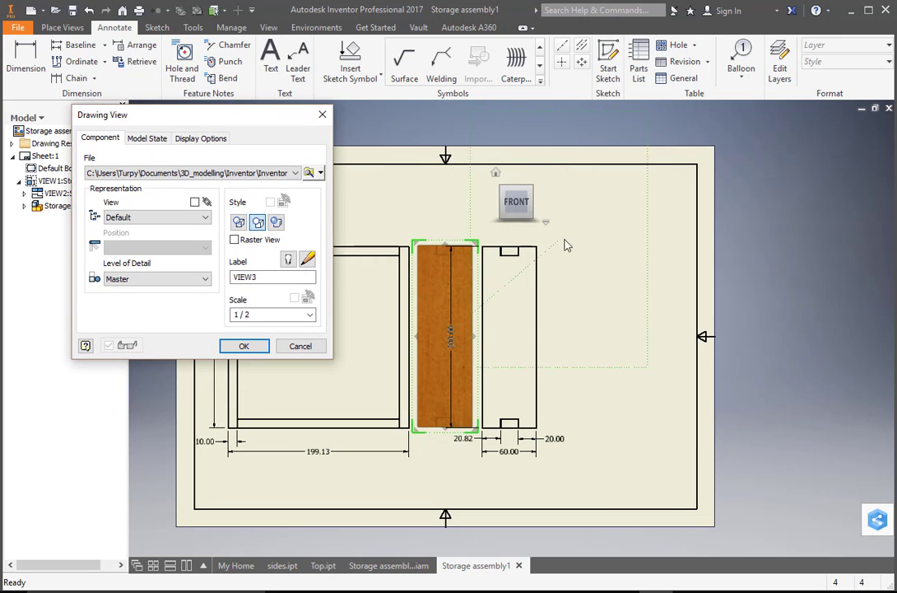
{"action": "left_click", "coordinate": [604, 220]}
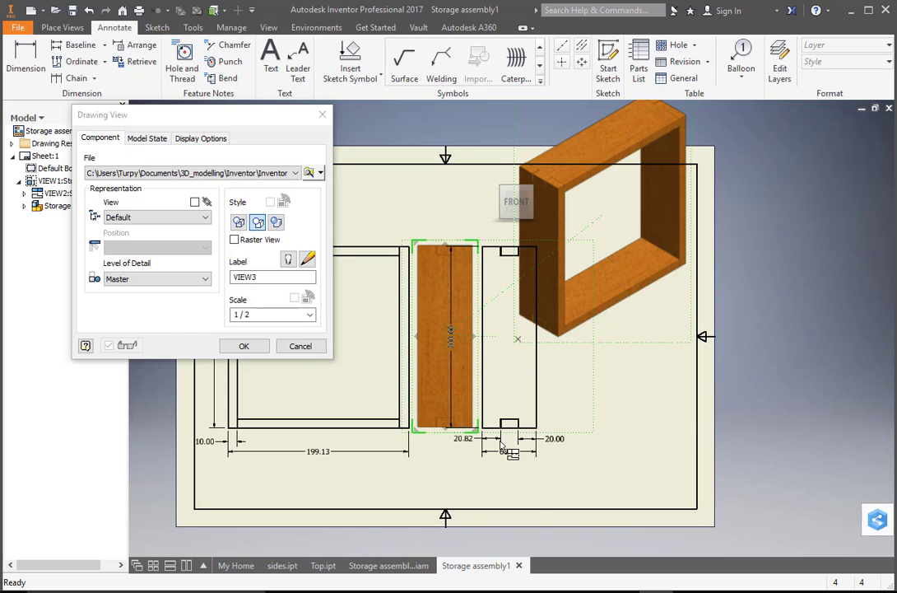
{"action": "left_click", "coordinate": [242, 347]}
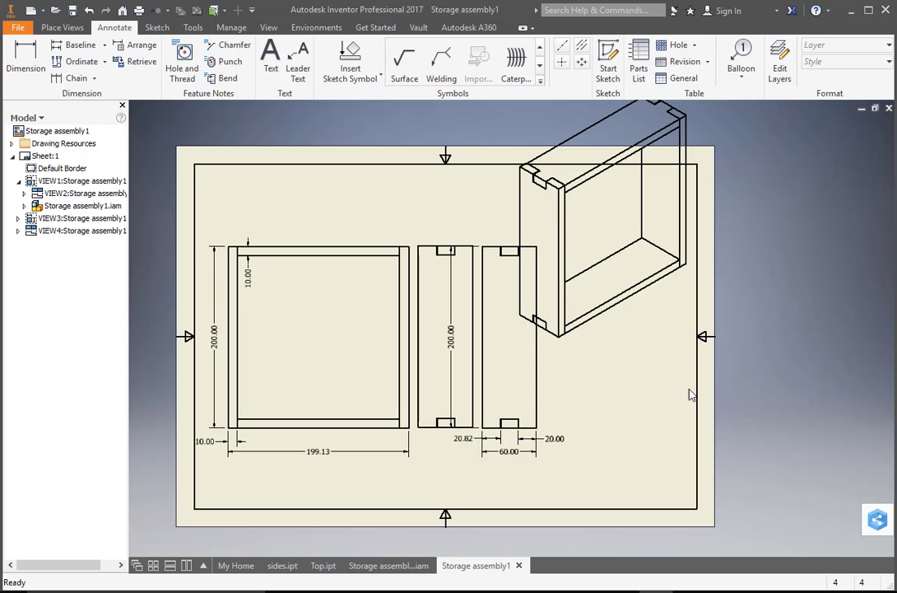
Delete the extra front base view between the square frame and the narrow side view, keeping its isometric projection.
{"action": "right_click", "coordinate": [427, 240]}
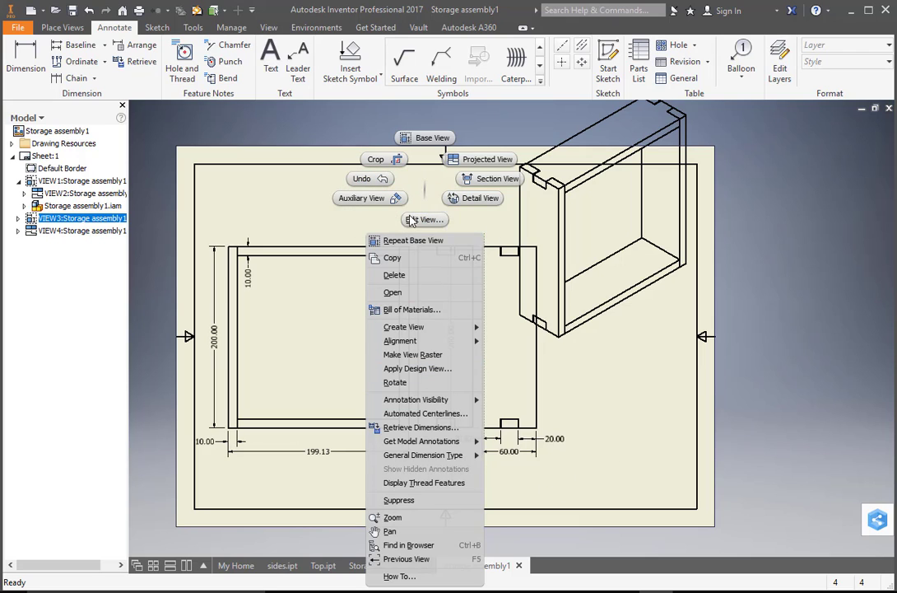
{"action": "left_click", "coordinate": [395, 275]}
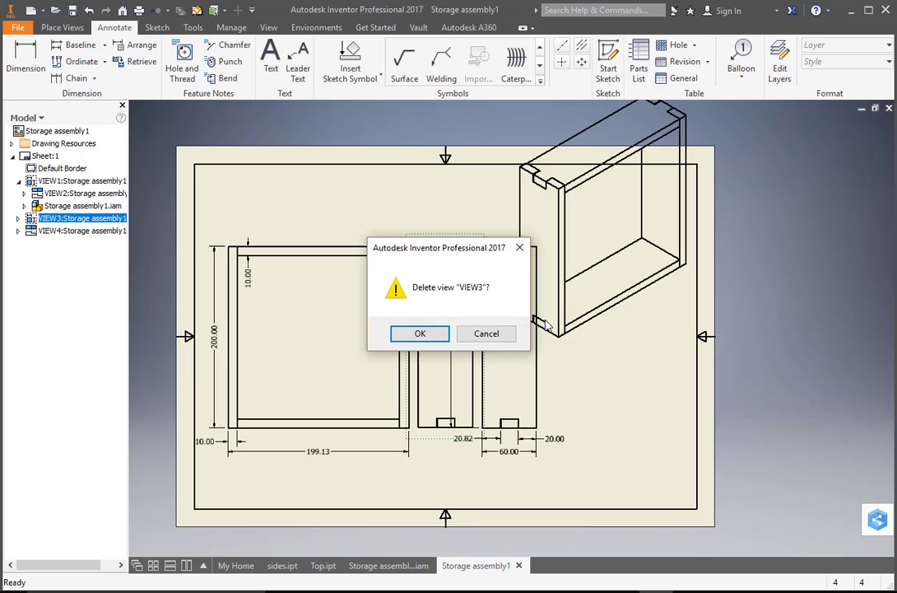
{"action": "left_click", "coordinate": [437, 339]}
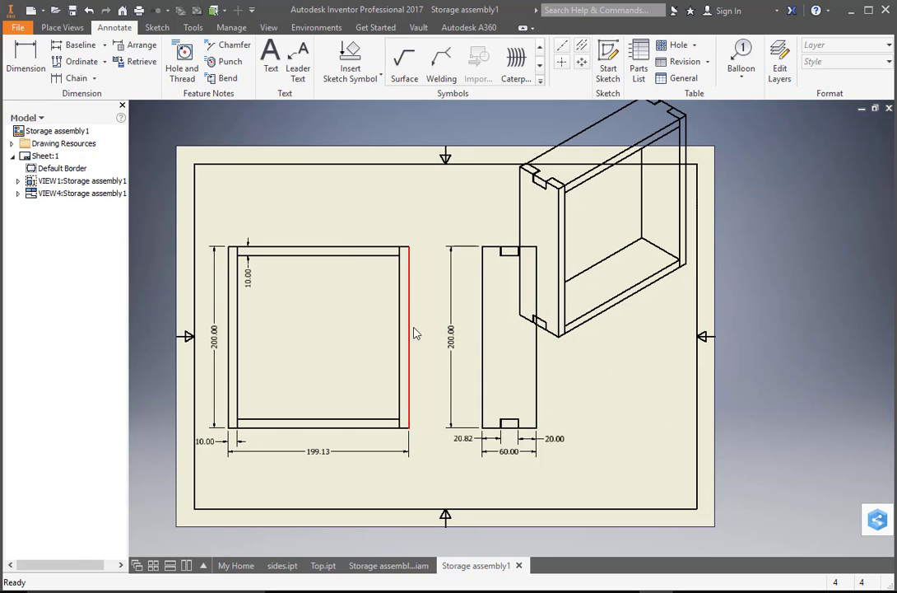
{"action": "left_click", "coordinate": [602, 352]}
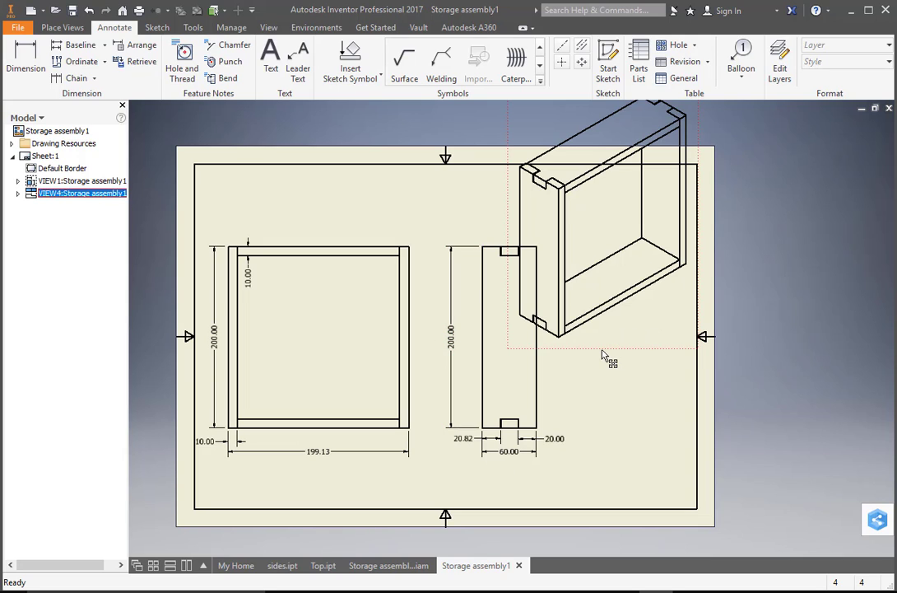
{"action": "right_click", "coordinate": [604, 179]}
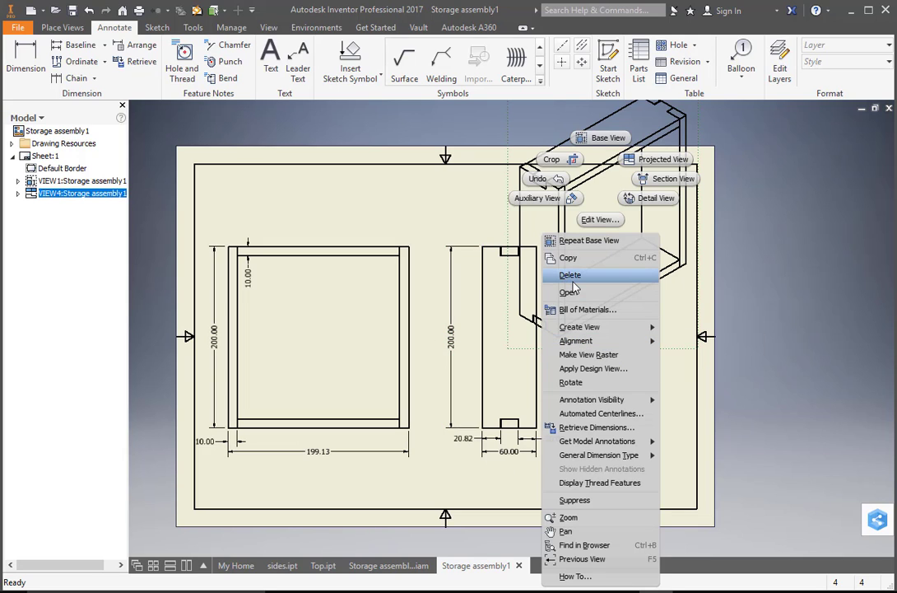
{"action": "left_click", "coordinate": [686, 388]}
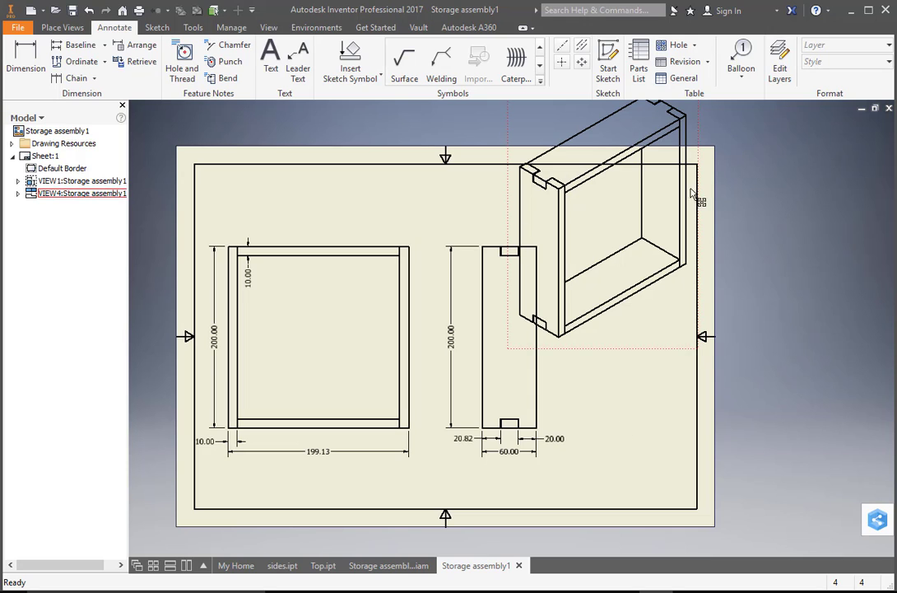
Set the isometric view's scale to 1/4 and move the view inside the sheet border, beside the narrow view's upper half.
{"action": "left_click", "coordinate": [625, 350]}
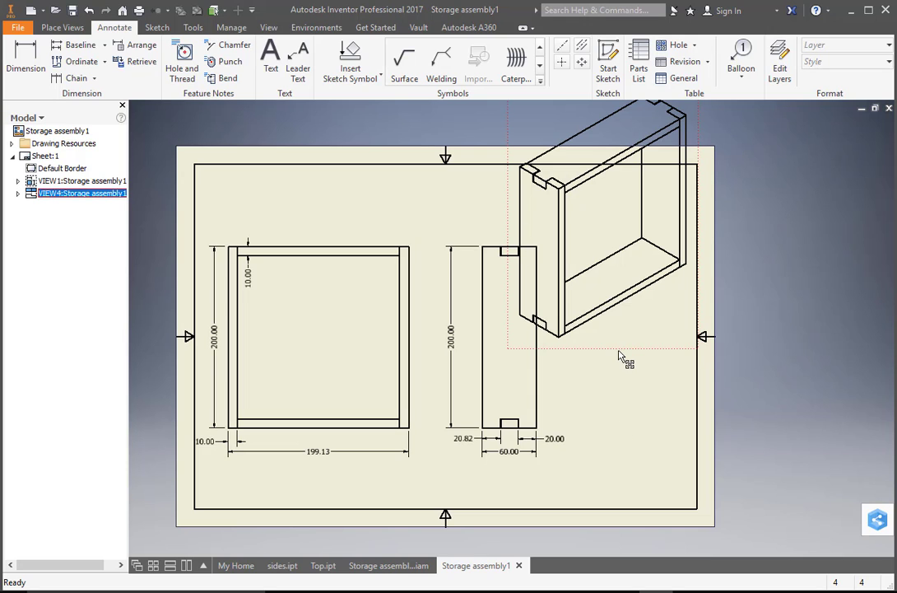
{"action": "double_click", "coordinate": [624, 354]}
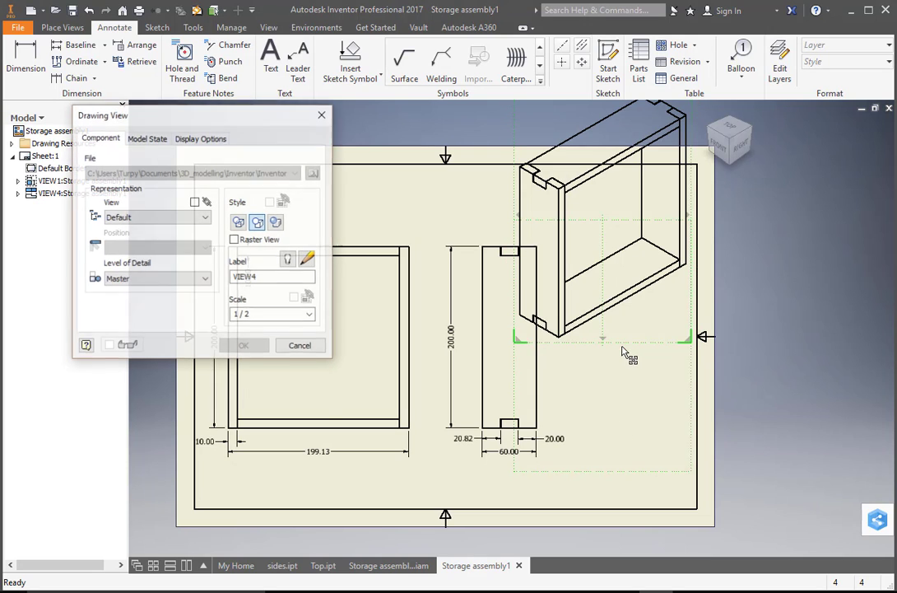
{"action": "left_click", "coordinate": [277, 315]}
{"action": "left_click", "coordinate": [310, 316]}
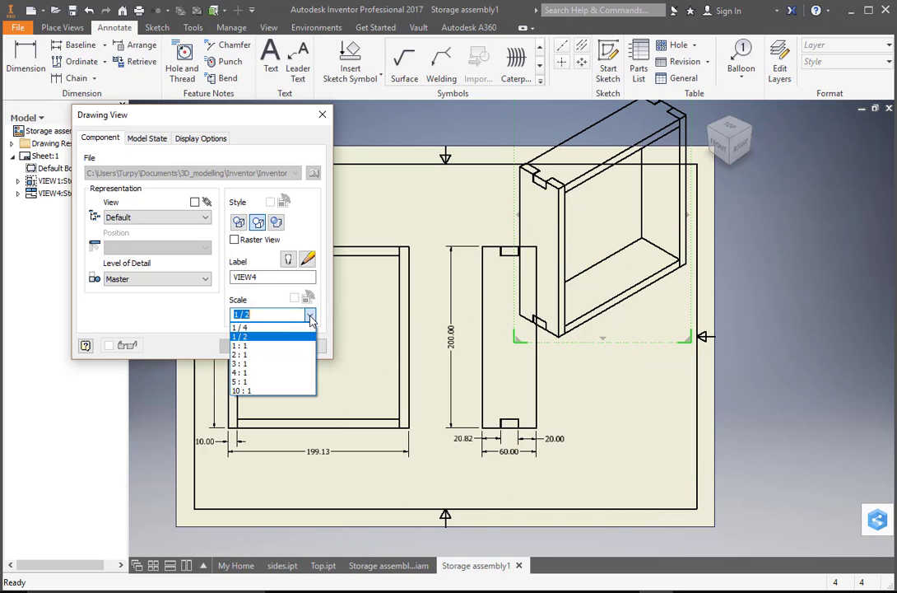
{"action": "left_click", "coordinate": [265, 328]}
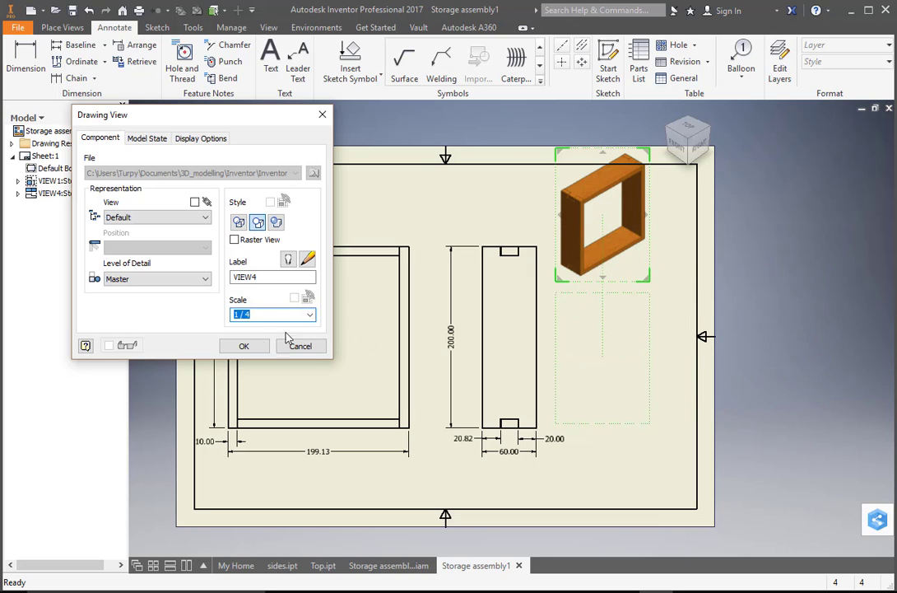
{"action": "left_click", "coordinate": [237, 345]}
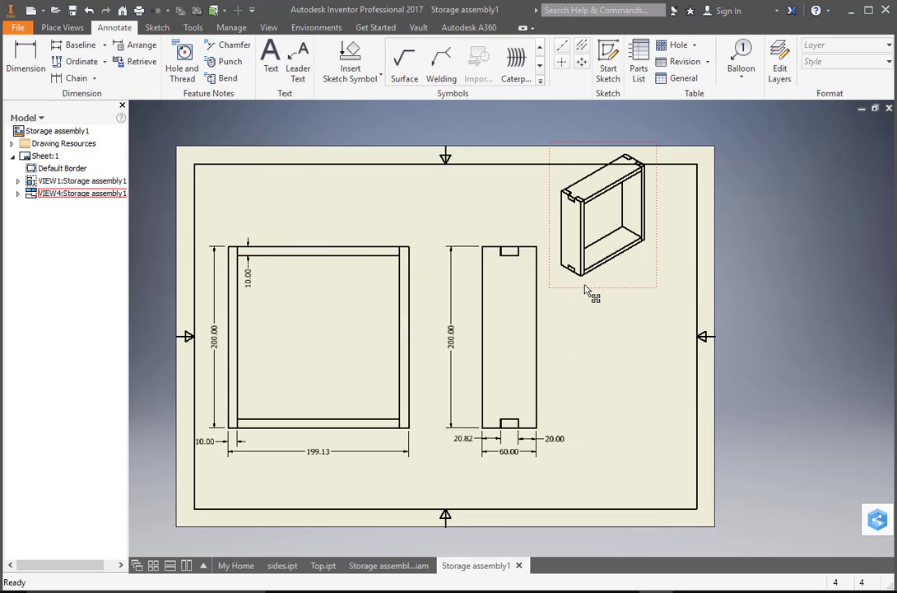
{"action": "left_click_drag", "start_coordinate": [586, 289], "coordinate": [604, 331]}
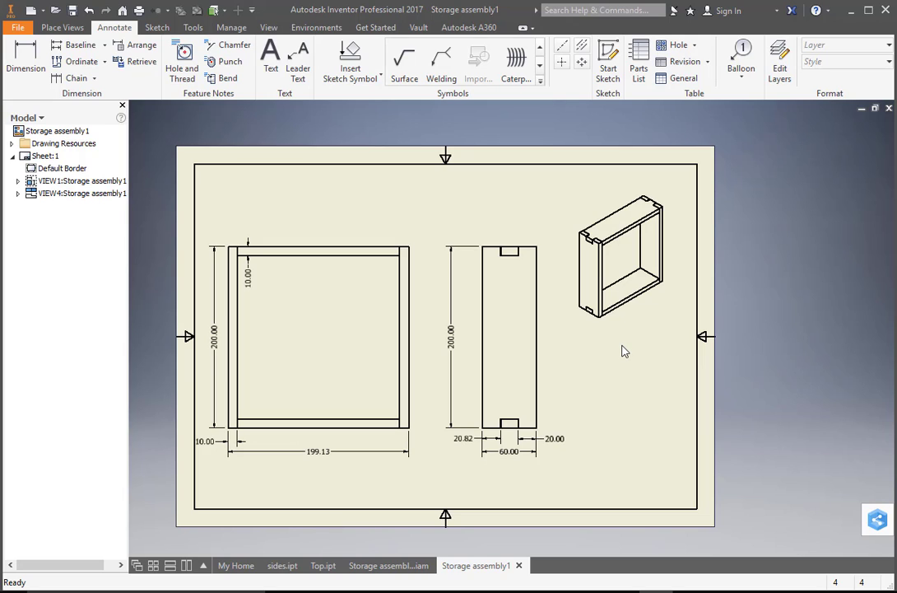
{"action": "right_click", "coordinate": [391, 217]}
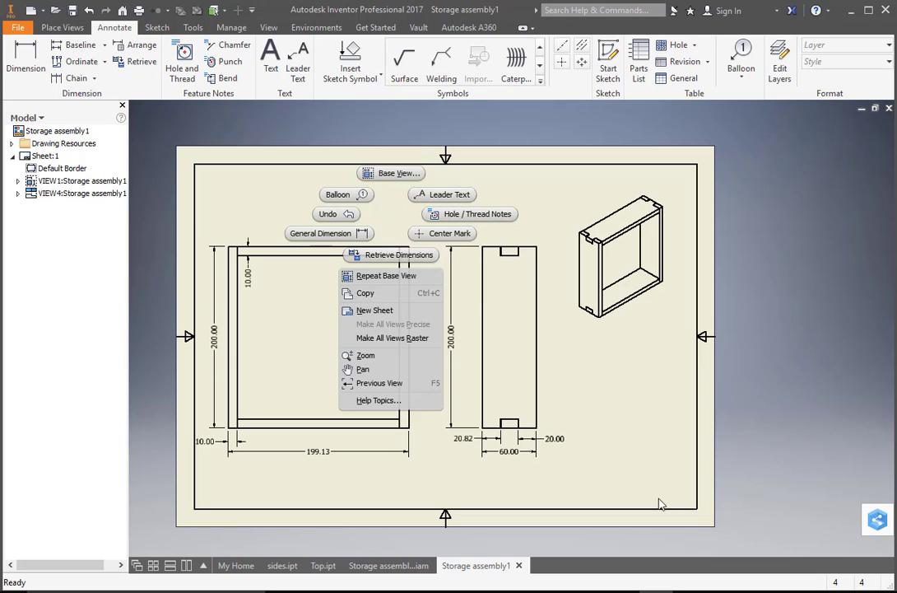
{"action": "left_click", "coordinate": [648, 449]}
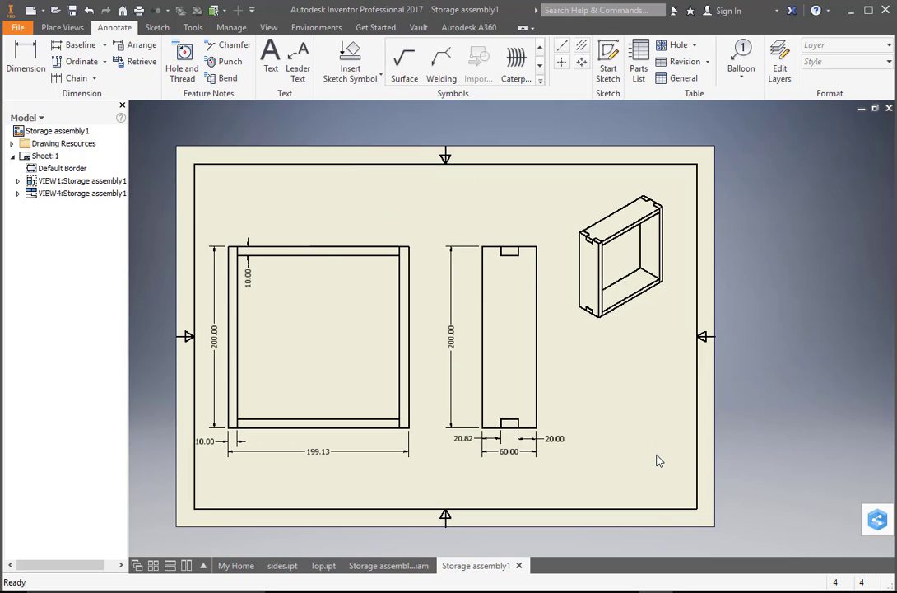